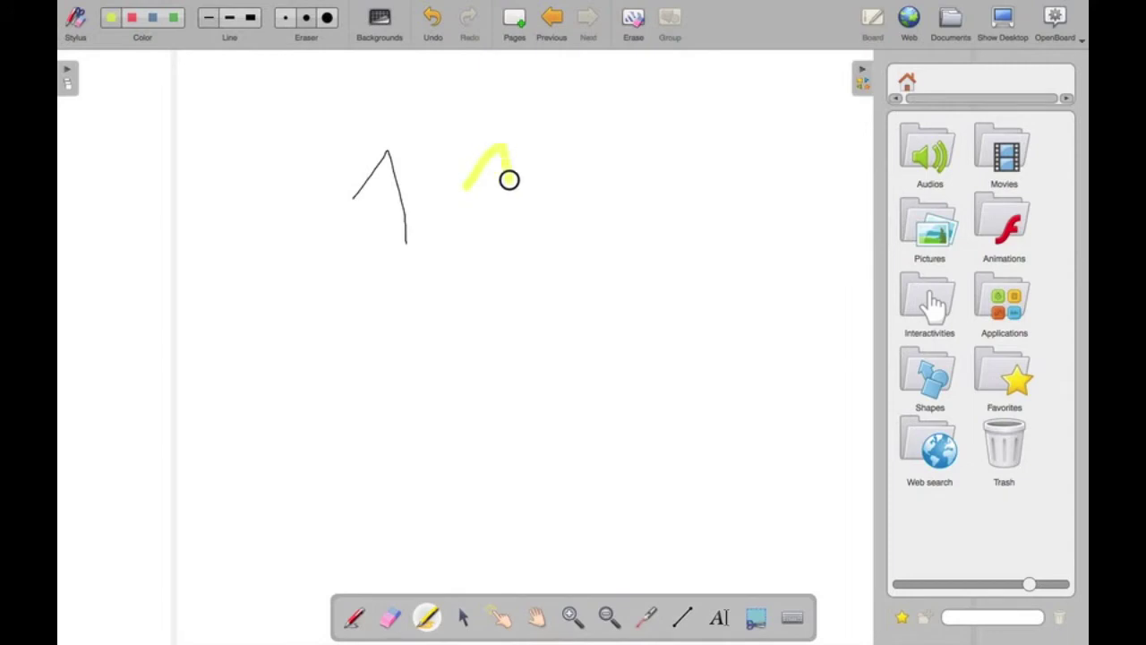
# Draw a straight horizontal line underneath the black and yellow handwritten strokes.
pyautogui.click(677, 618)
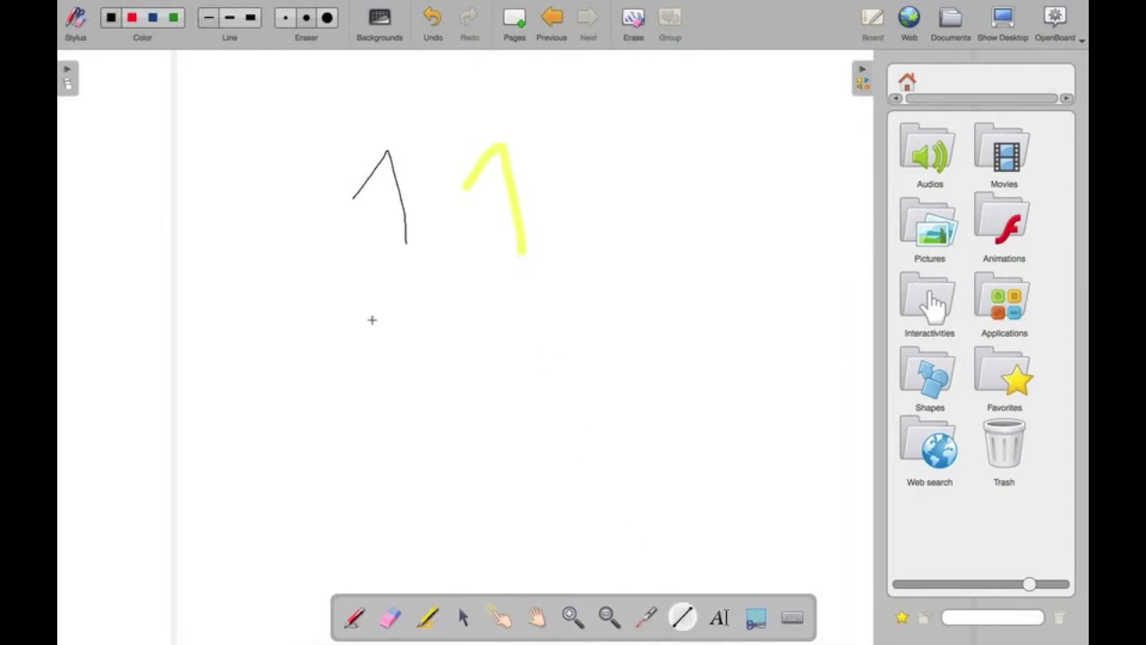
pyautogui.moveTo(307, 290); pyautogui.dragTo(580, 295)
# Add the text "sdlkfjsdlkfjlkdsfj" beside the yellow stroke and enlarge its font by several increments.
pyautogui.click(714, 618)
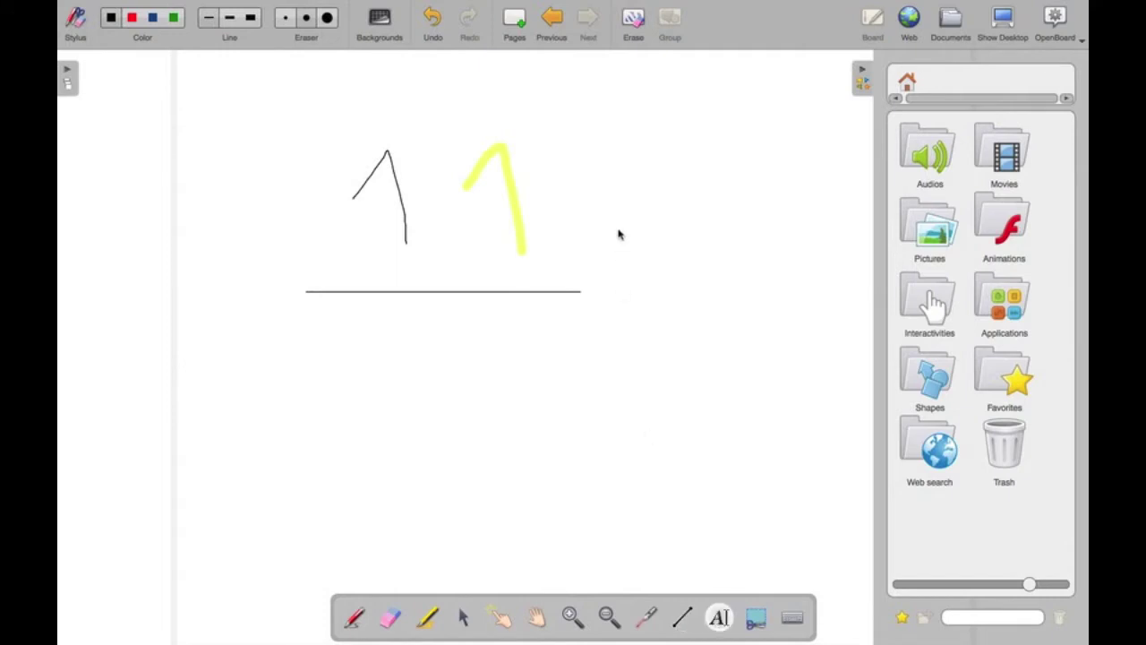
pyautogui.click(644, 177)
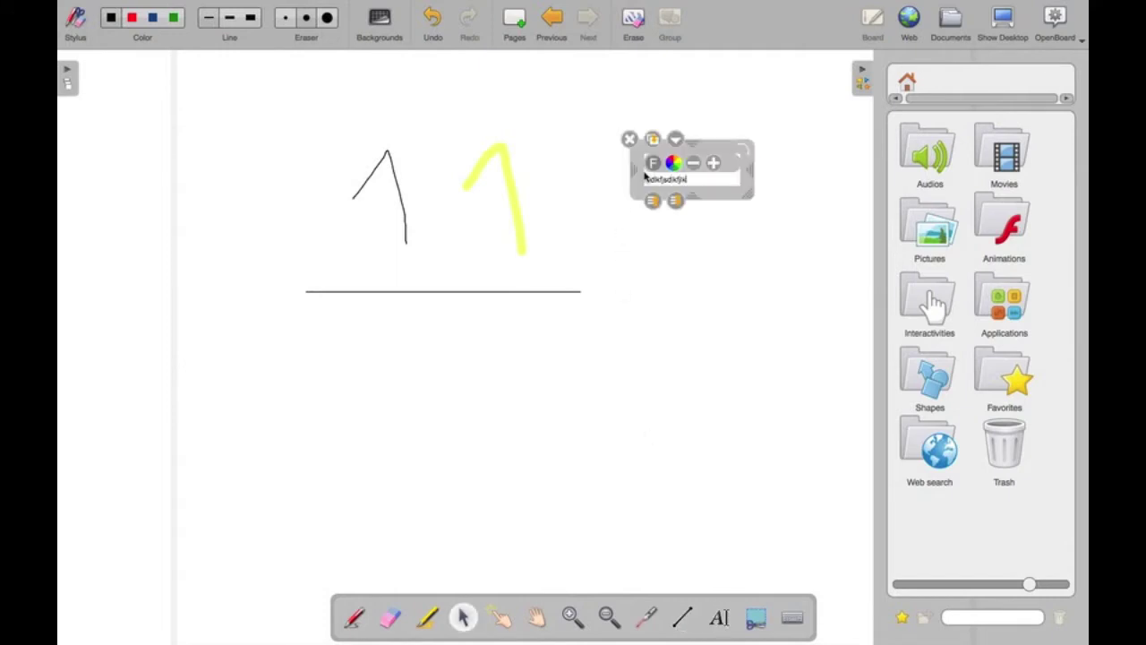
pyautogui.click(714, 162)
pyautogui.click(714, 162)
pyautogui.click(714, 162)
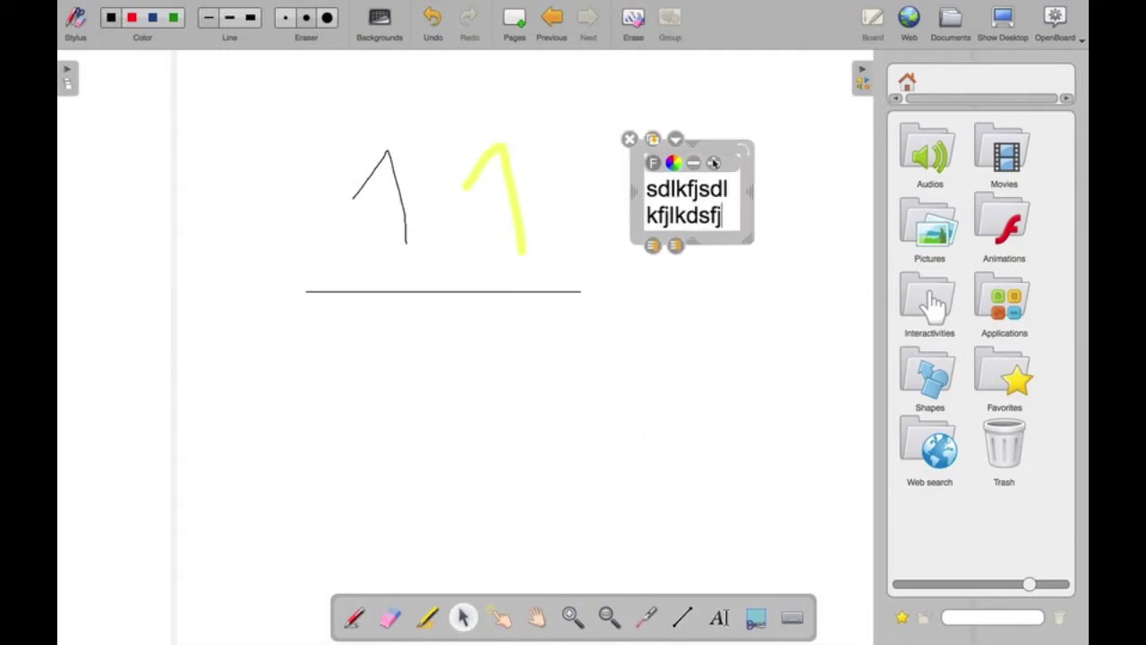
pyautogui.click(741, 292)
# Insert the audio file "Sonata para piano.mp3" from the library and place its player just below the horizontal line.
pyautogui.click(928, 153)
pyautogui.moveTo(931, 152); pyautogui.dragTo(392, 399)
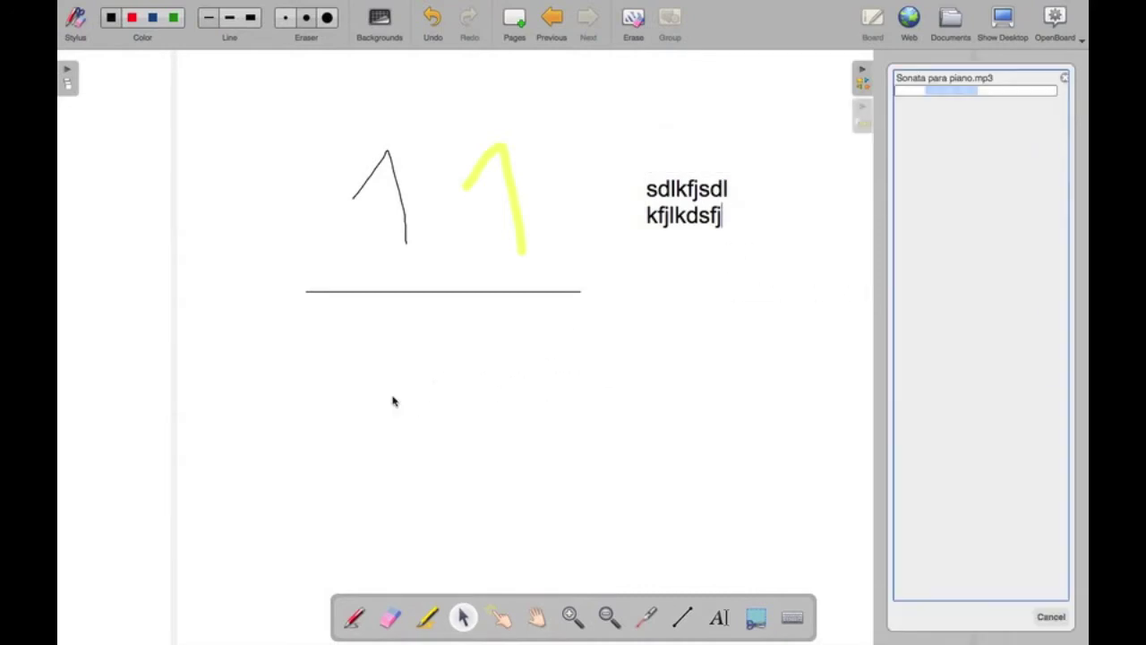
pyautogui.moveTo(554, 401); pyautogui.dragTo(464, 346)
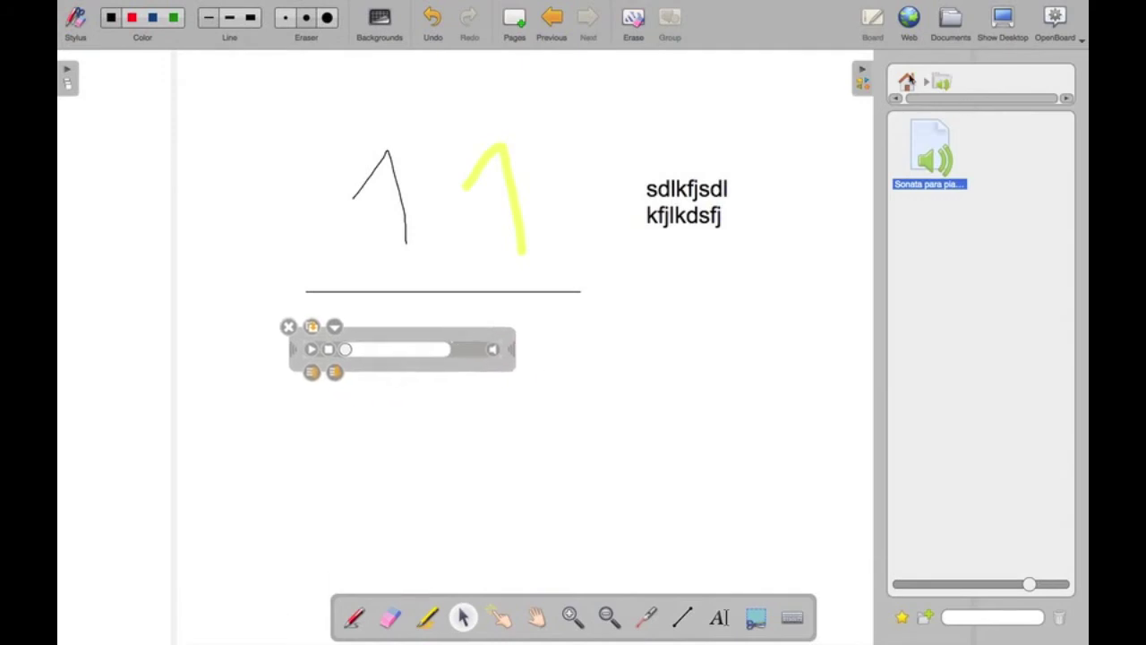
# Insert the video from the library's Movies folder and position it below the text, beside the audio player.
pyautogui.click(906, 83)
pyautogui.click(991, 154)
pyautogui.moveTo(940, 146); pyautogui.dragTo(689, 372)
pyautogui.moveTo(776, 371); pyautogui.dragTo(628, 320)
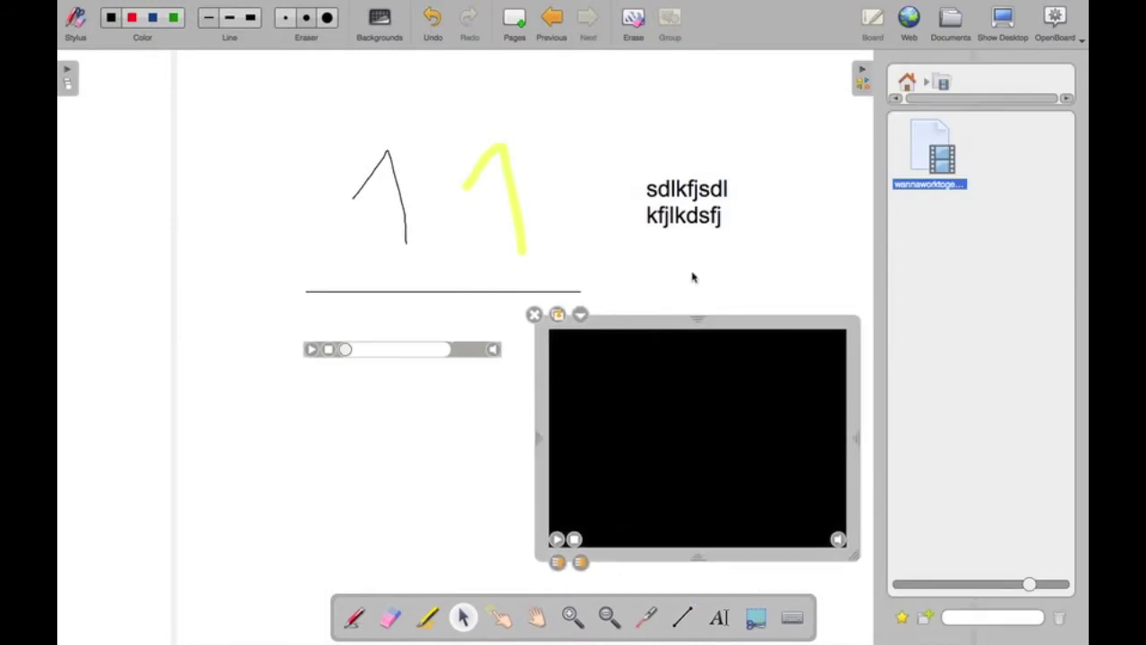
# Insert the world map picture from the library and shrink it to fit below the audio player, beside the video.
pyautogui.click(907, 82)
pyautogui.click(930, 229)
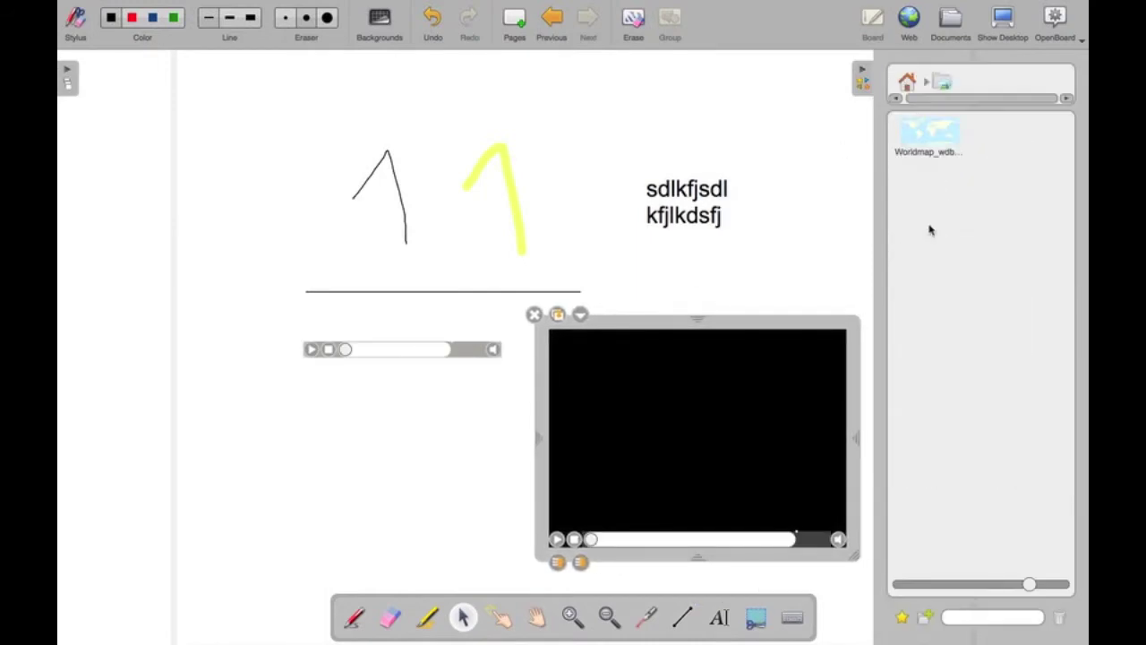
pyautogui.moveTo(931, 140); pyautogui.dragTo(464, 521)
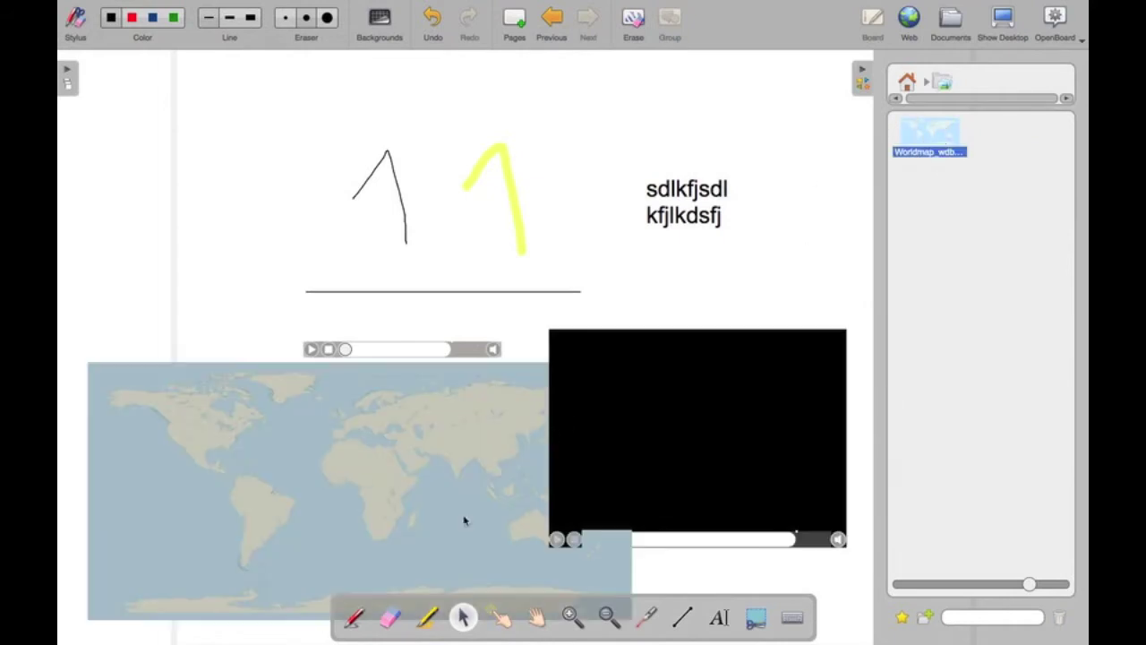
pyautogui.moveTo(639, 591); pyautogui.dragTo(427, 427)
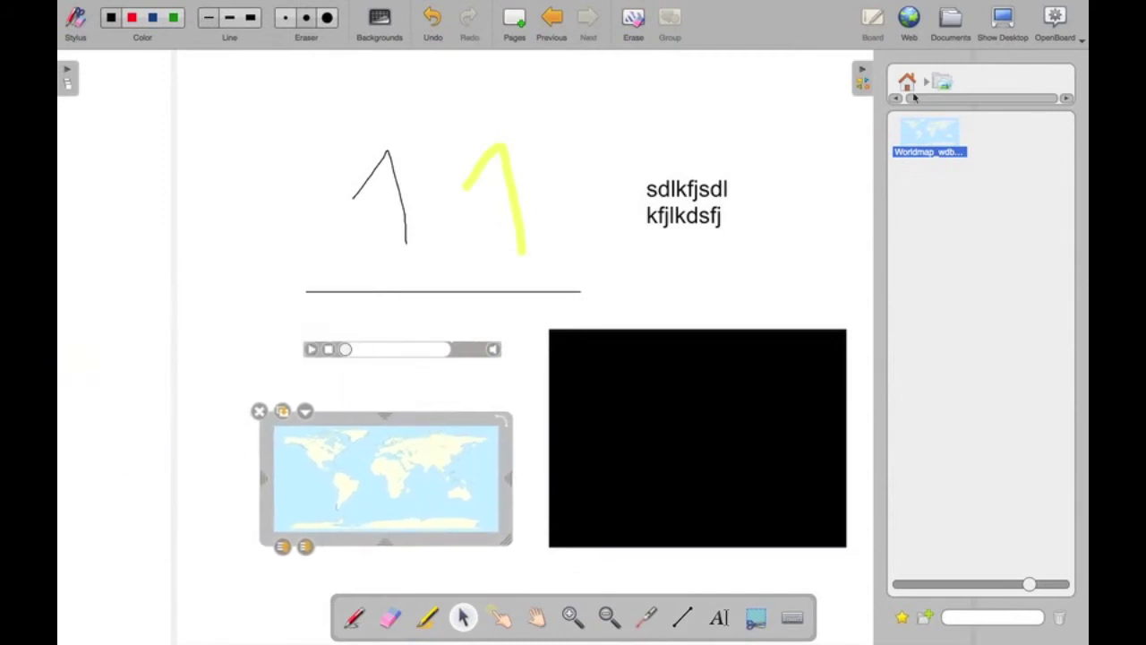
# Add the Calculation interactivity at reduced size, place it beside the text, and close the library.
pyautogui.click(907, 83)
pyautogui.doubleClick(934, 303)
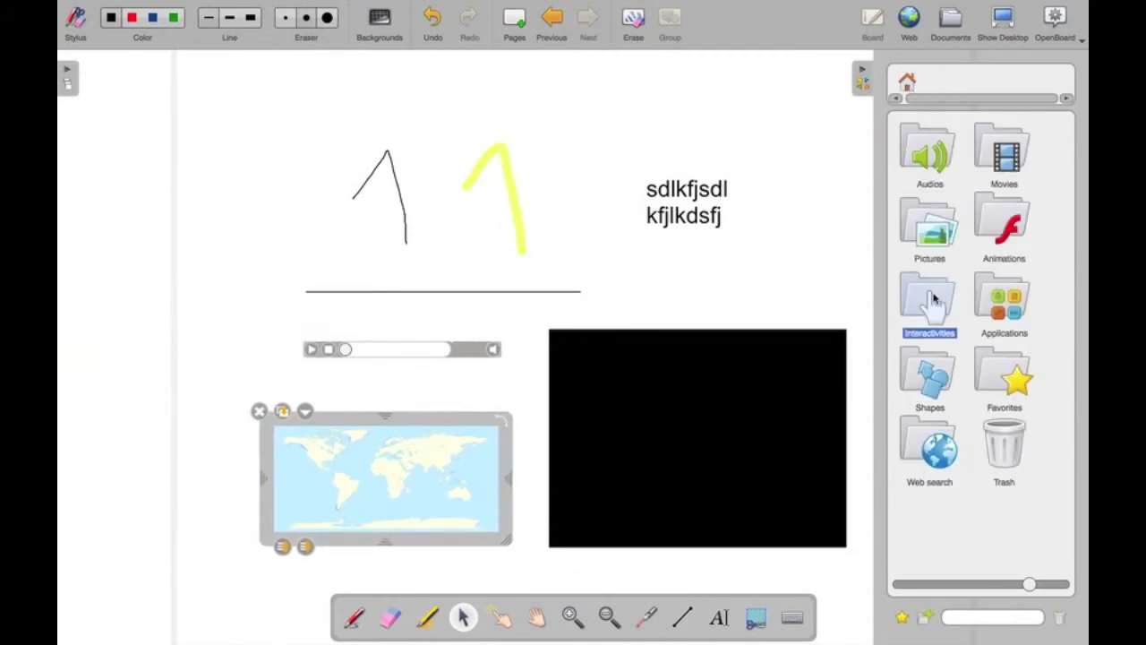
pyautogui.click(926, 232)
pyautogui.moveTo(926, 231); pyautogui.dragTo(642, 274)
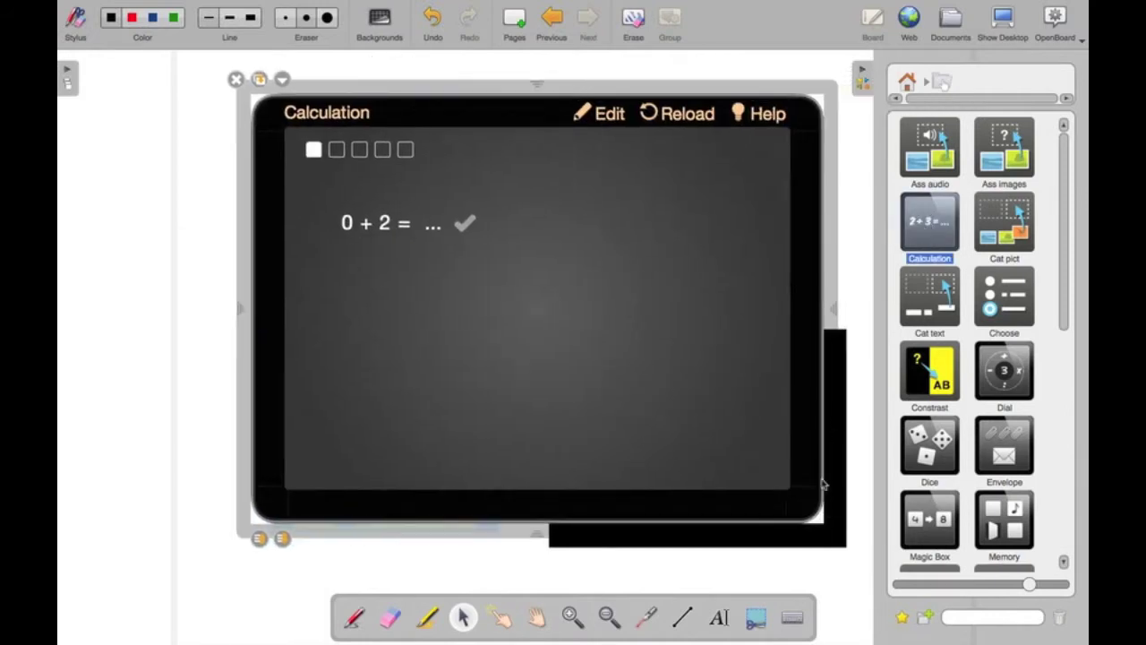
pyautogui.moveTo(669, 405); pyautogui.dragTo(409, 248)
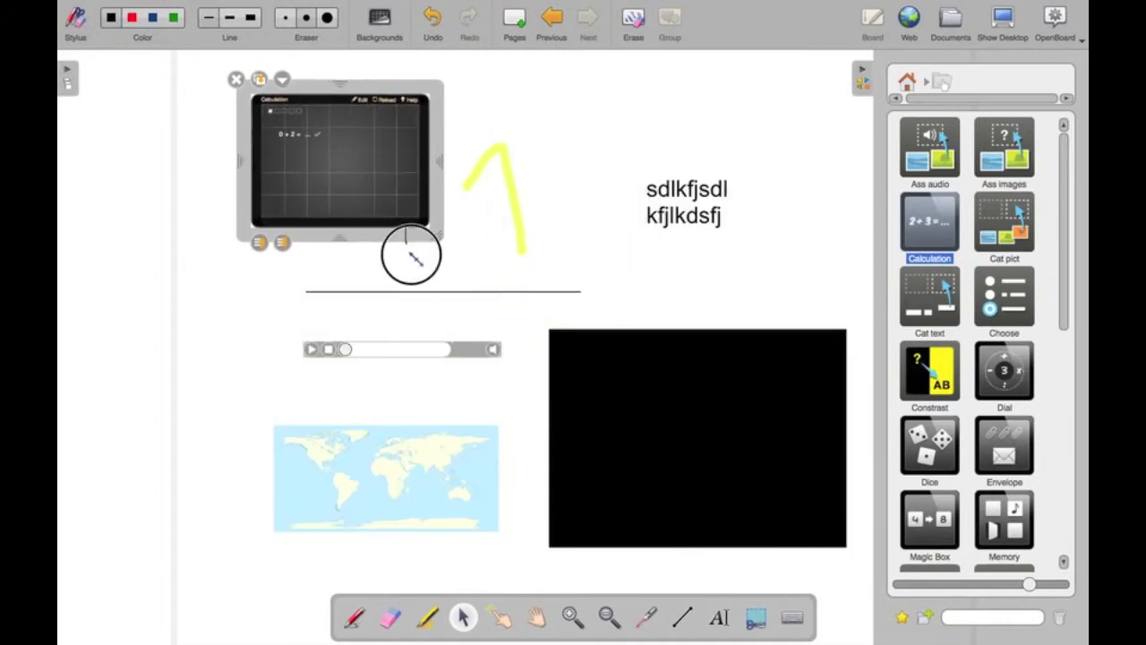
pyautogui.moveTo(450, 153)
pyautogui.mouseDown()
pyautogui.moveTo(690, 134)
pyautogui.moveTo(949, 166)
pyautogui.mouseUp()
pyautogui.click(863, 79)
pyautogui.click(865, 83)
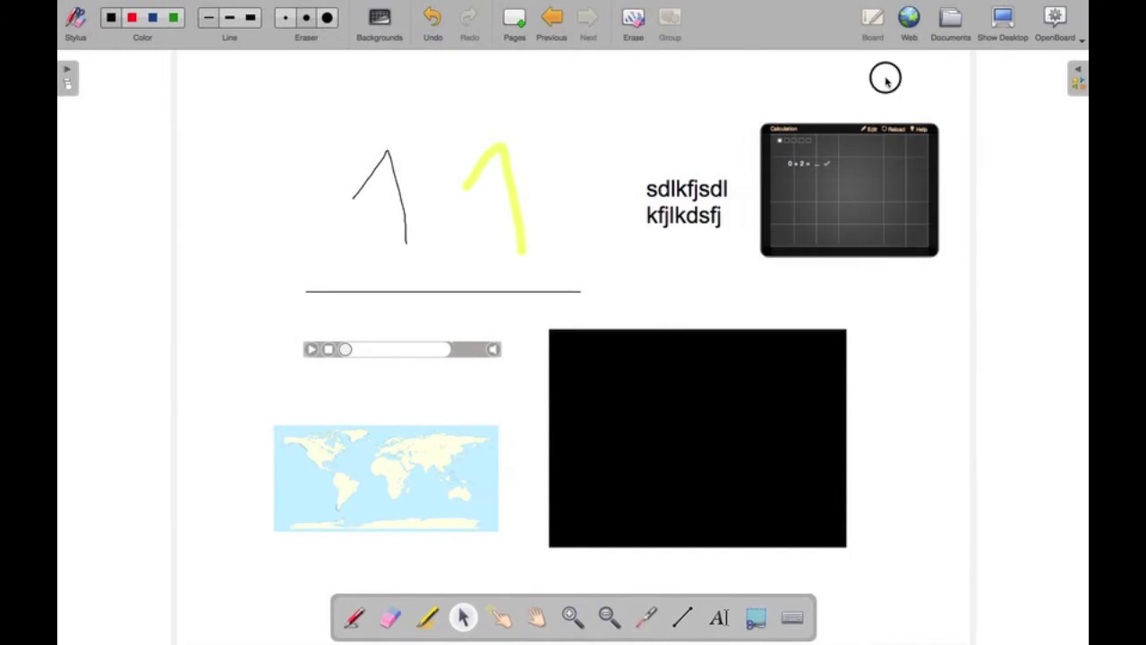
# Group all the objects on the page to shift them together slightly up and to the left, and ungroup them.
pyautogui.moveTo(240, 88); pyautogui.dragTo(982, 606)
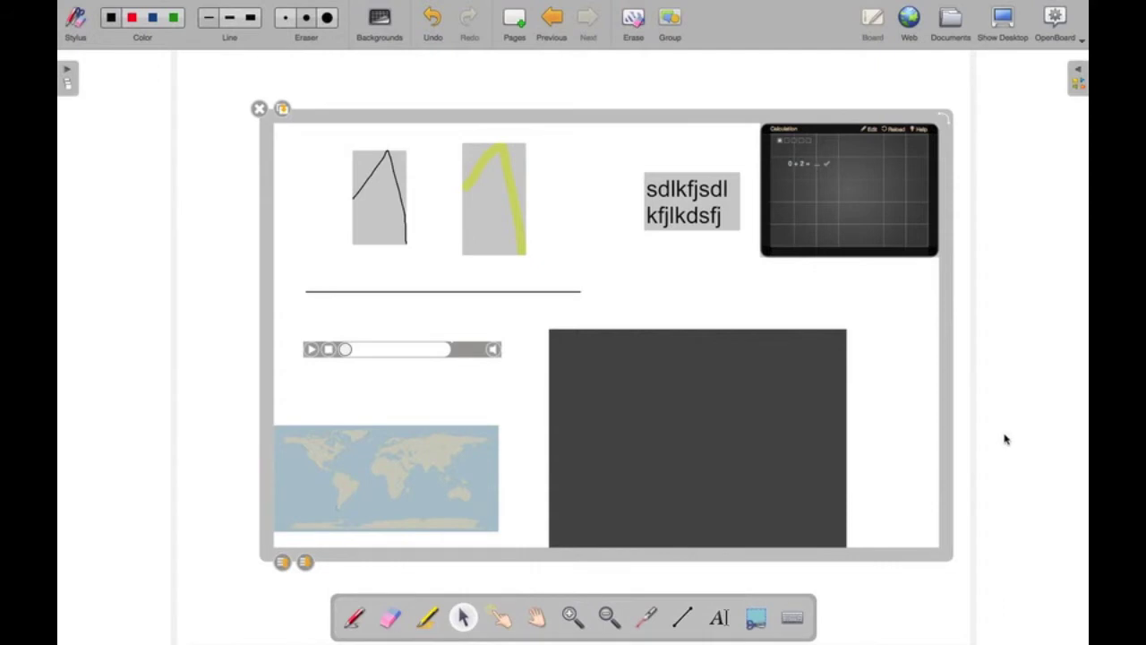
pyautogui.click(673, 18)
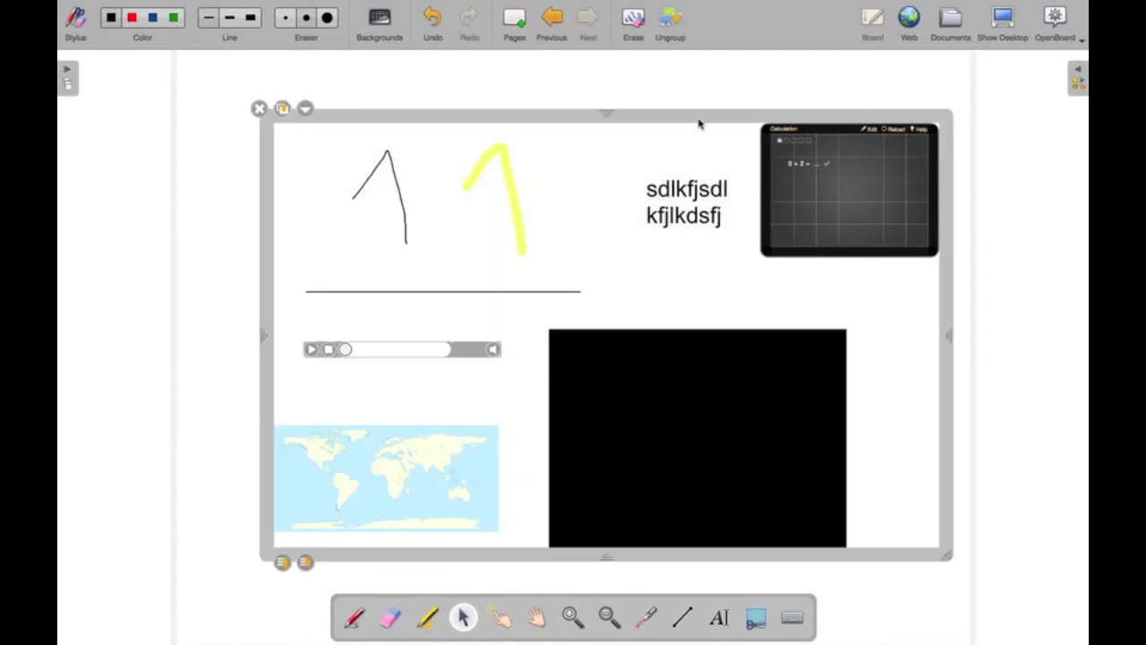
pyautogui.moveTo(699, 124); pyautogui.dragTo(670, 115)
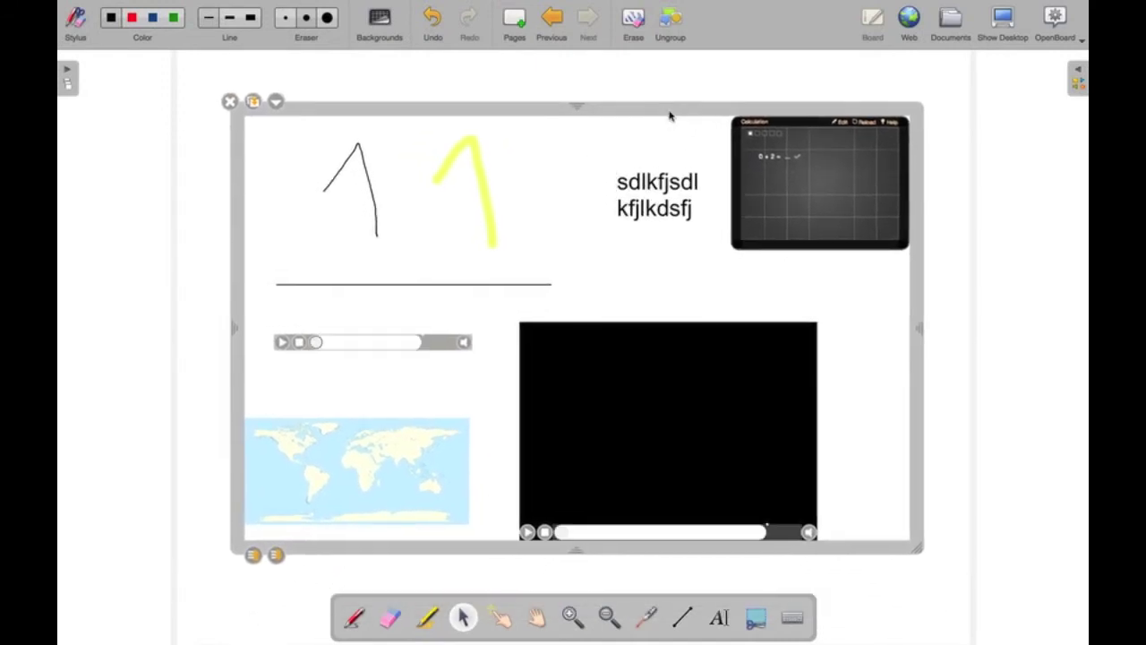
pyautogui.click(672, 18)
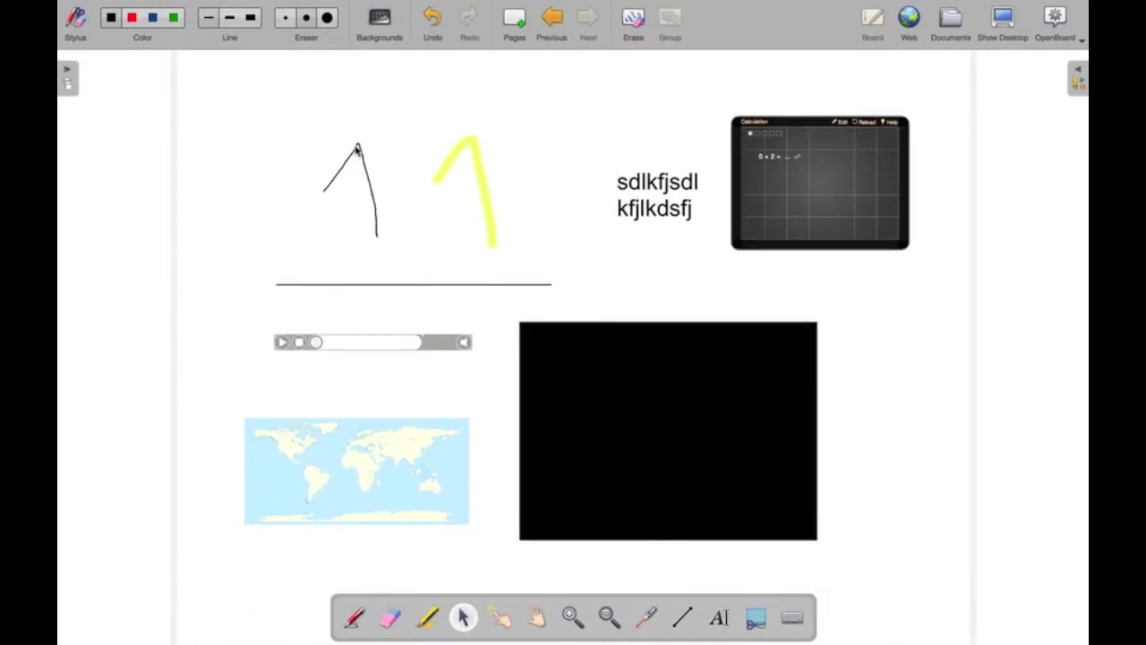
# Slightly enlarge the black handwritten stroke and widen the yellow highlighter stroke.
pyautogui.click(354, 148)
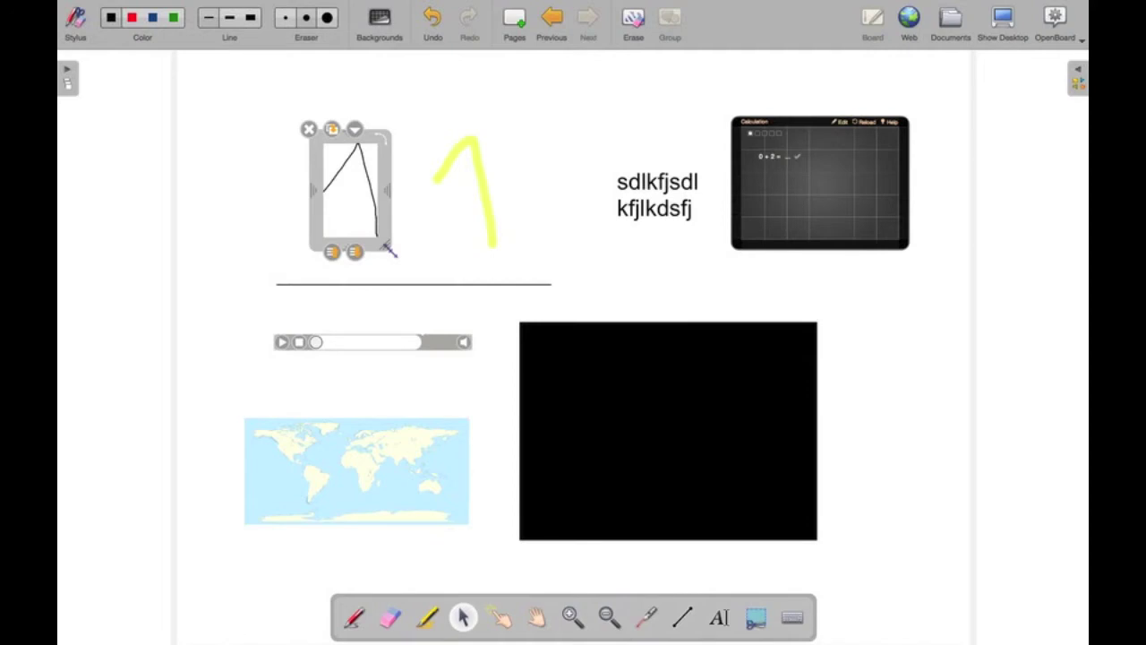
pyautogui.moveTo(390, 251)
pyautogui.mouseDown()
pyautogui.moveTo(534, 415)
pyautogui.moveTo(384, 245)
pyautogui.moveTo(401, 264)
pyautogui.moveTo(392, 251)
pyautogui.mouseUp()
pyautogui.moveTo(391, 191)
pyautogui.mouseDown()
pyautogui.moveTo(450, 189)
pyautogui.moveTo(394, 198)
pyautogui.mouseUp()
pyautogui.click(478, 168)
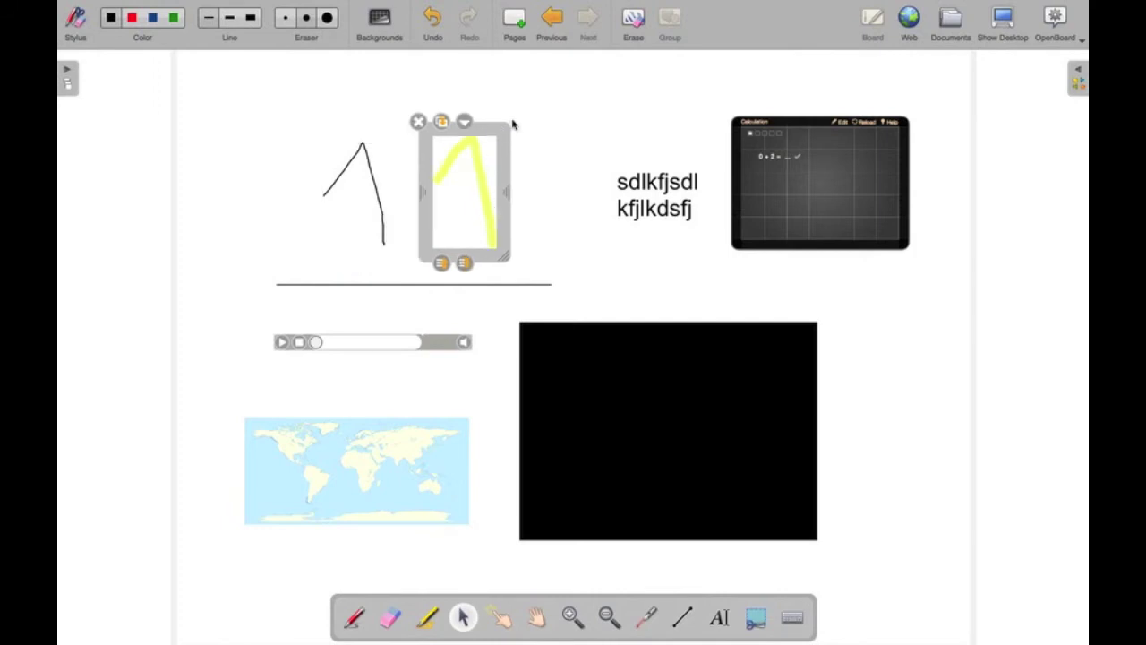
pyautogui.moveTo(503, 191)
pyautogui.mouseDown()
pyautogui.moveTo(607, 191)
pyautogui.moveTo(510, 200)
pyautogui.moveTo(508, 211)
pyautogui.mouseUp()
# Select the horizontal line, try to adjust its end, and delete it from the page.
pyautogui.click(404, 288)
pyautogui.click(402, 283)
pyautogui.moveTo(560, 288); pyautogui.dragTo(417, 274)
pyautogui.click(260, 269)
# Flip the world map horizontally by resizing it past its opposite edge, and widen the mirrored map.
pyautogui.click(351, 450)
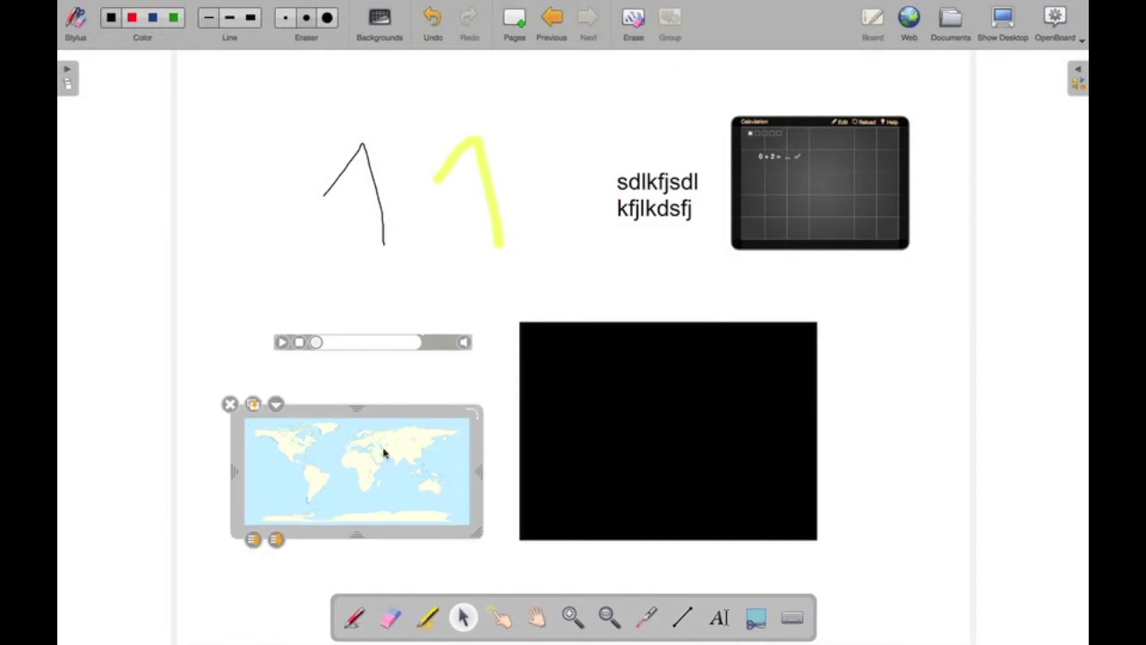
pyautogui.moveTo(472, 465)
pyautogui.mouseDown()
pyautogui.moveTo(302, 463)
pyautogui.moveTo(466, 463)
pyautogui.mouseUp()
pyautogui.moveTo(456, 407); pyautogui.dragTo(423, 365)
pyautogui.moveTo(463, 467); pyautogui.dragTo(60, 477)
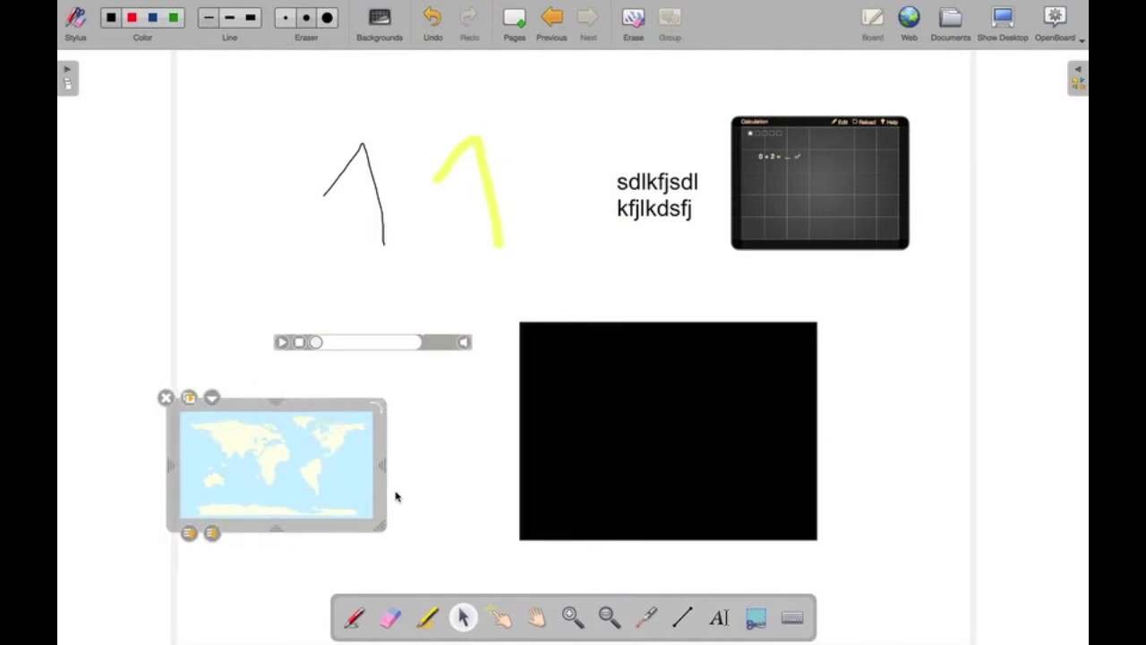
pyautogui.moveTo(406, 465); pyautogui.dragTo(448, 469)
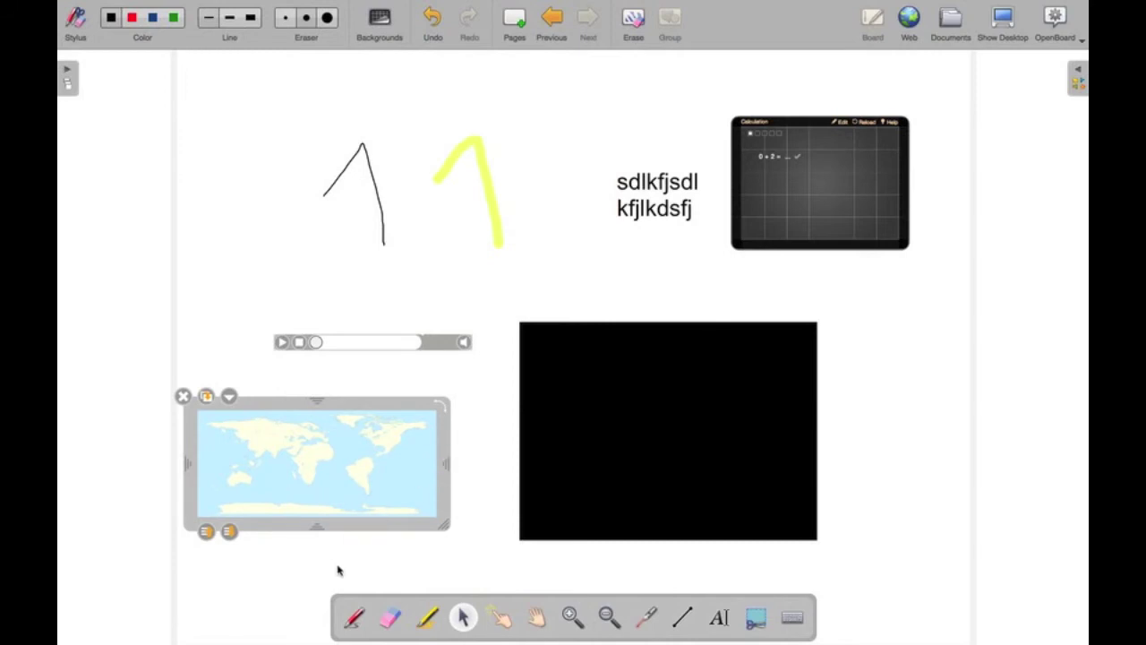
# Move the video slightly down and to the right, and reduce its width while keeping its height.
pyautogui.click(601, 394)
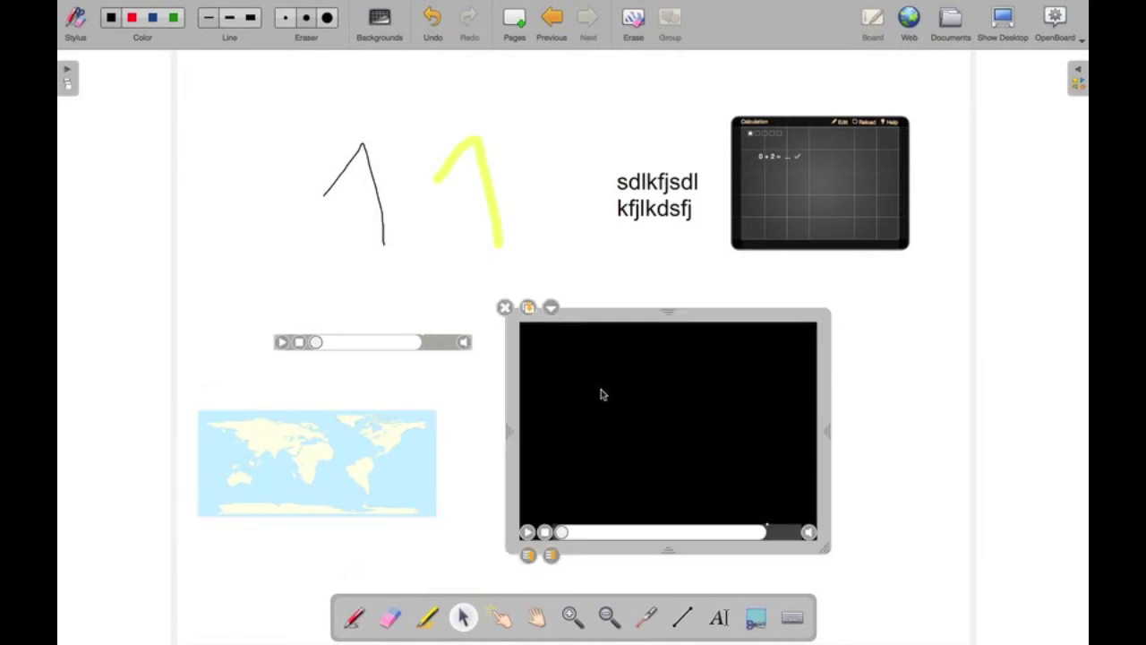
pyautogui.moveTo(626, 315)
pyautogui.mouseDown()
pyautogui.moveTo(612, 317)
pyautogui.moveTo(630, 320)
pyautogui.mouseUp()
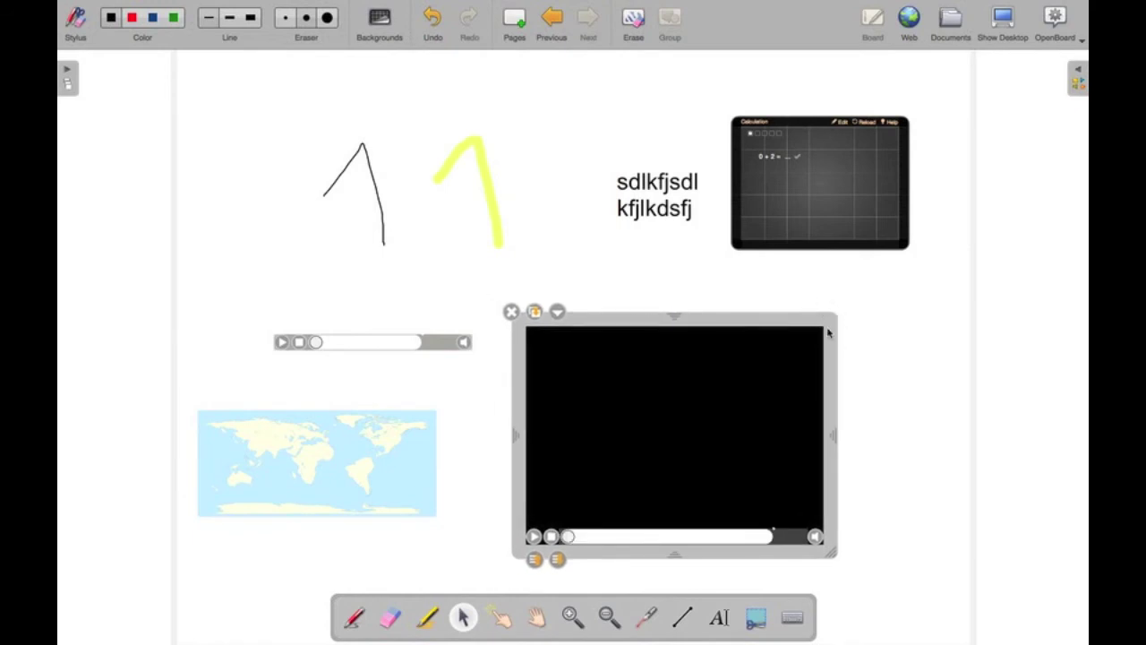
pyautogui.moveTo(832, 430); pyautogui.dragTo(806, 416)
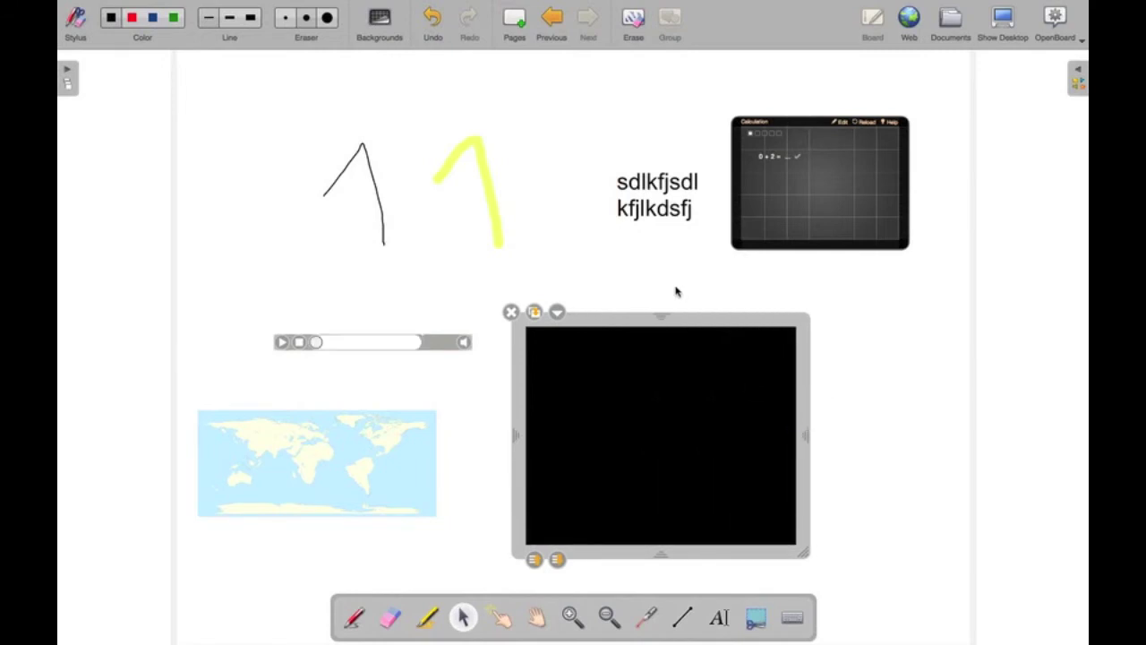
# Add a new blank page and place a right-pointing arrow and a down-pointing arrow from the Shapes library on it.
pyautogui.click(384, 215)
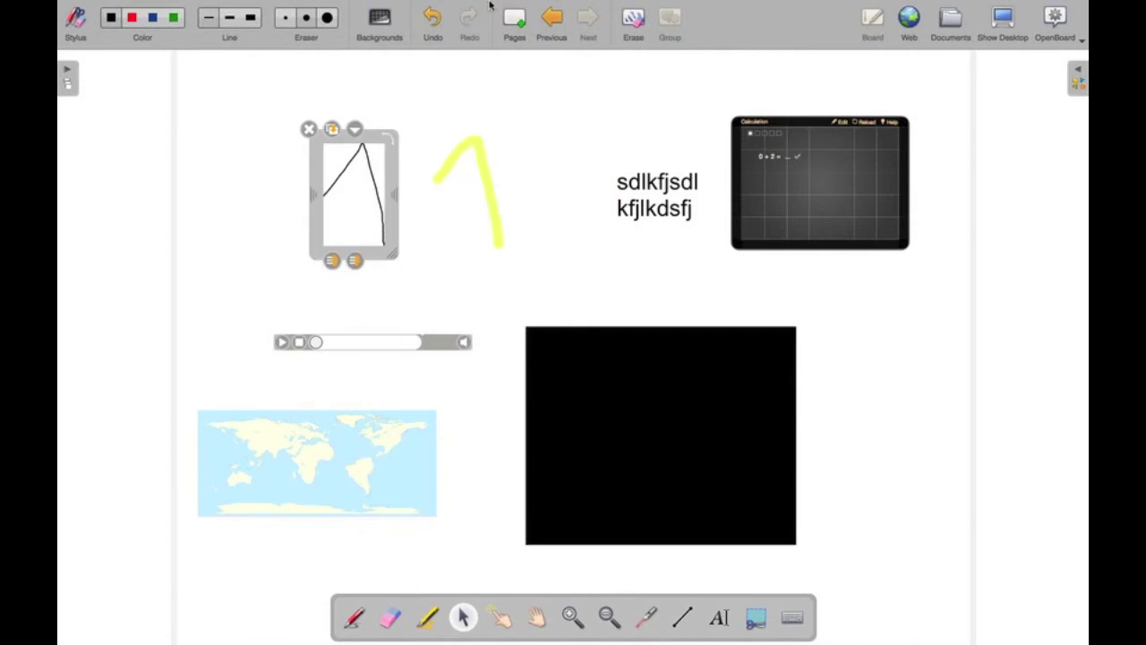
pyautogui.click(622, 22)
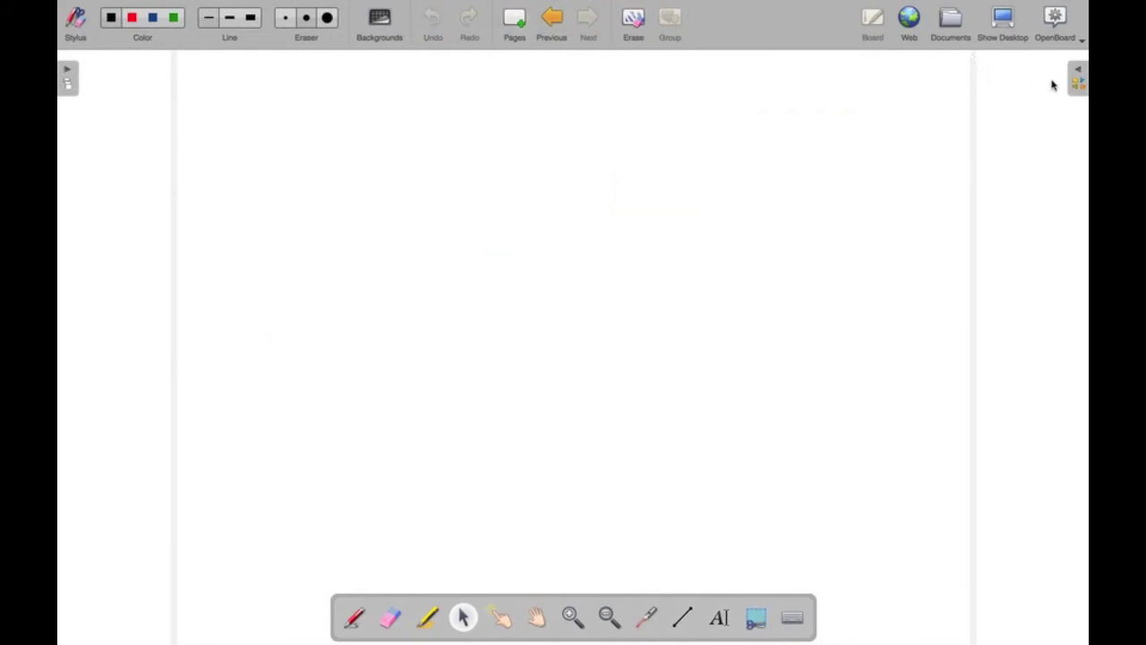
pyautogui.click(1078, 81)
pyautogui.click(907, 82)
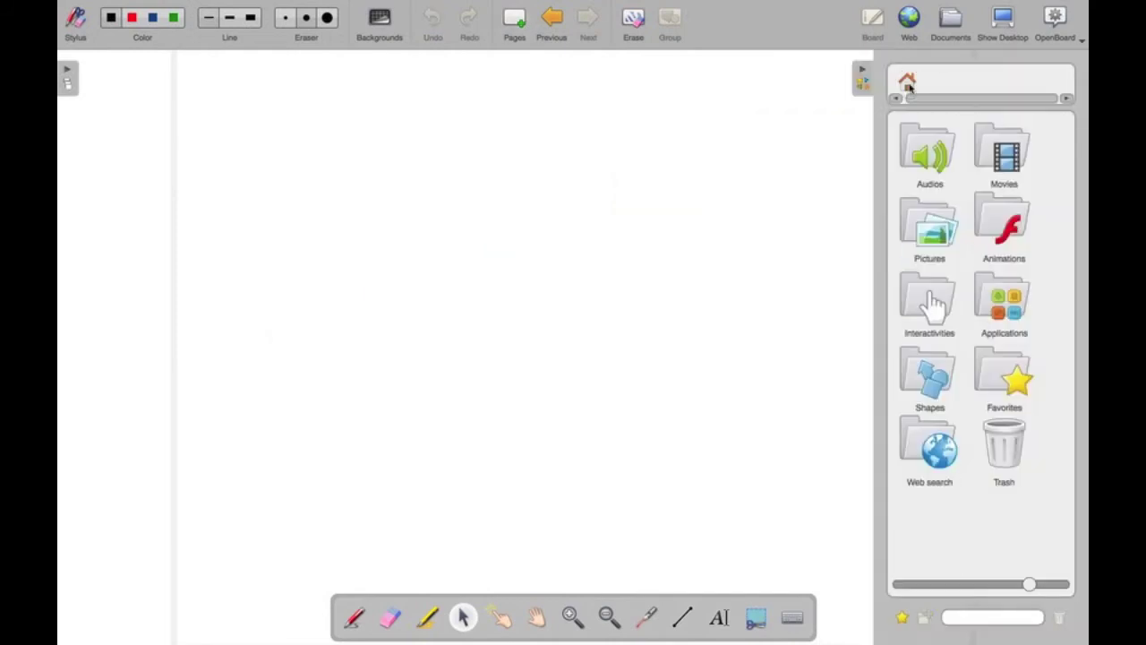
pyautogui.doubleClick(929, 363)
pyautogui.moveTo(931, 224); pyautogui.dragTo(327, 285)
pyautogui.moveTo(932, 155); pyautogui.dragTo(504, 229)
# Insert the world map picture on the new page, enlarge it to cover the arrows, and close the library.
pyautogui.click(908, 82)
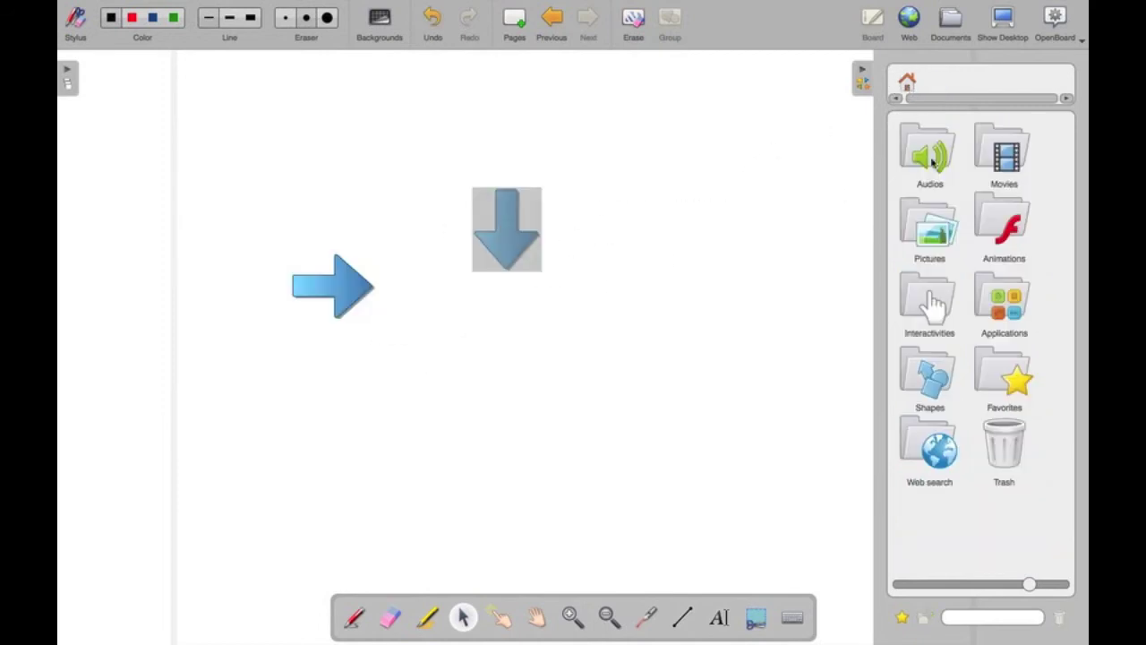
pyautogui.click(938, 220)
pyautogui.moveTo(934, 153); pyautogui.dragTo(452, 190)
pyautogui.moveTo(732, 313); pyautogui.dragTo(876, 443)
pyautogui.moveTo(780, 413); pyautogui.dragTo(769, 522)
pyautogui.click(863, 86)
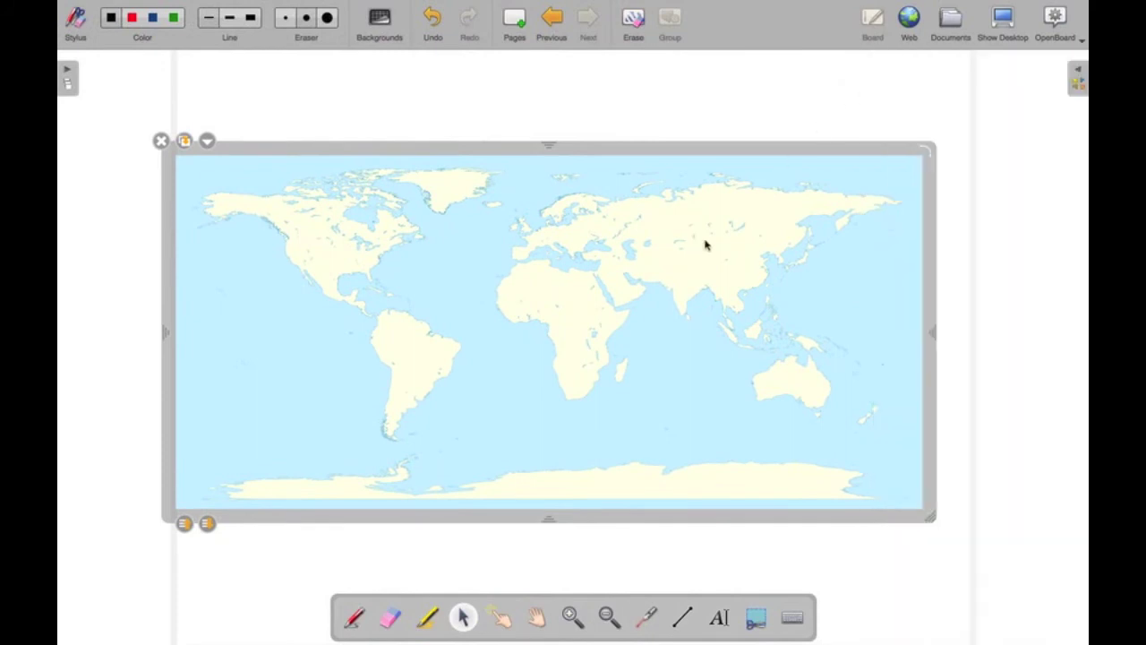
# Select the enlarged world map and move it up and to the right on the page.
pyautogui.click(657, 100)
pyautogui.click(481, 239)
pyautogui.click(456, 154)
pyautogui.moveTo(456, 154); pyautogui.dragTo(505, 121)
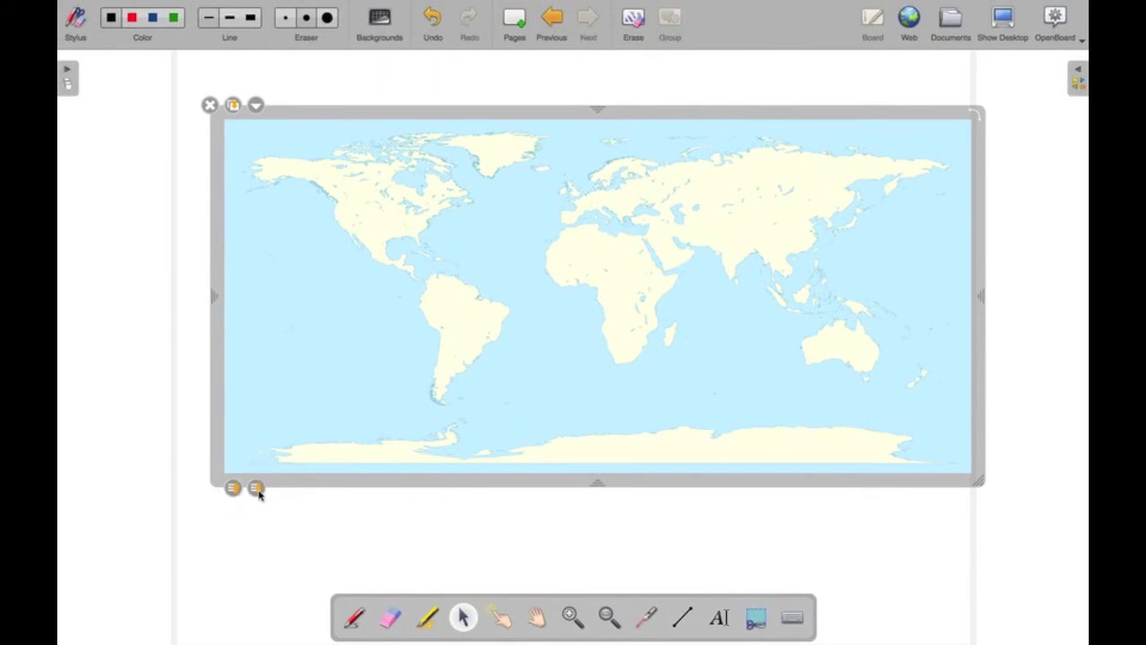
# Send the world map one or more layers back so that it lies behind both arrows.
pyautogui.click(293, 511)
pyautogui.click(303, 439)
pyautogui.click(257, 488)
pyautogui.click(321, 518)
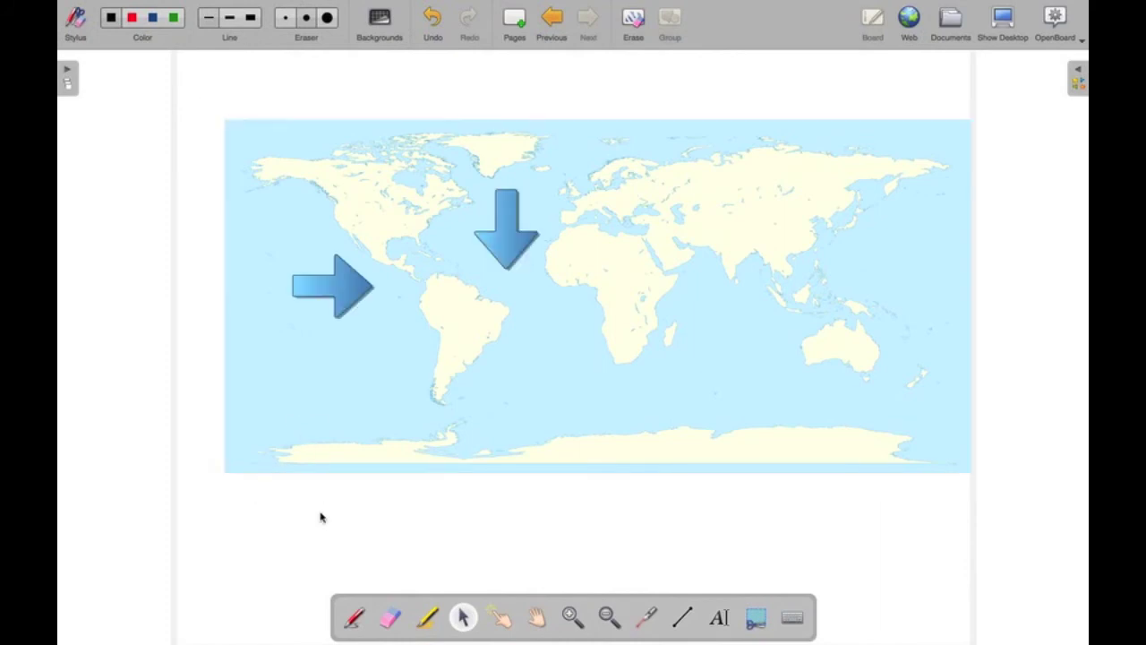
# Move the right-pointing arrow onto North America on the map and return to the previous page.
pyautogui.click(355, 287)
pyautogui.moveTo(364, 247); pyautogui.dragTo(406, 174)
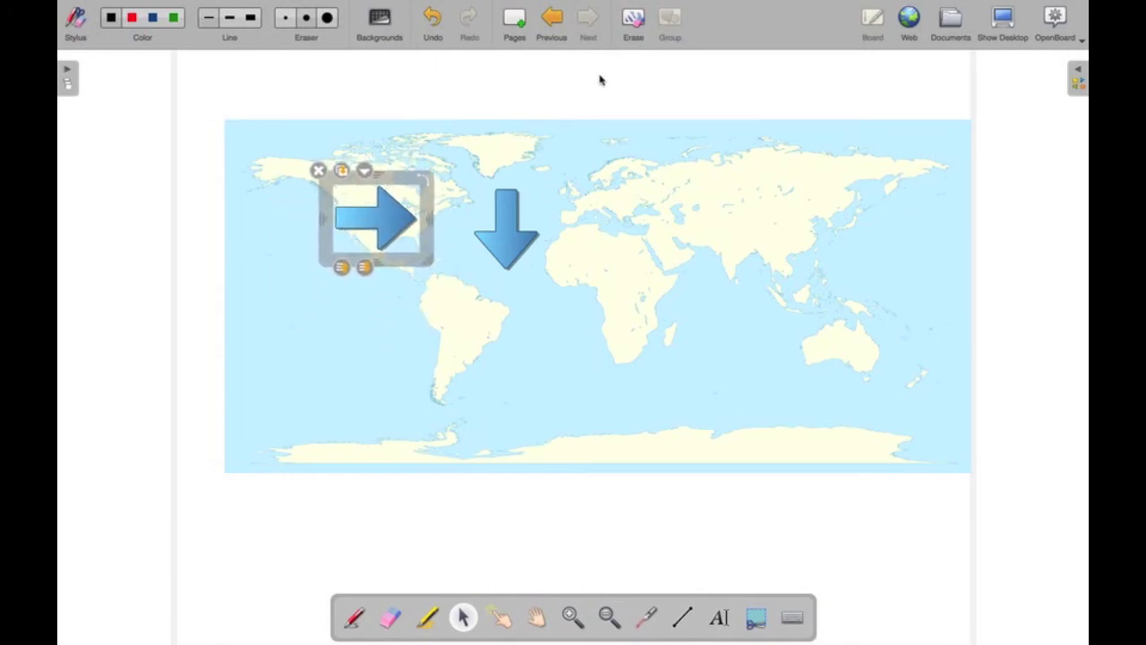
pyautogui.click(553, 18)
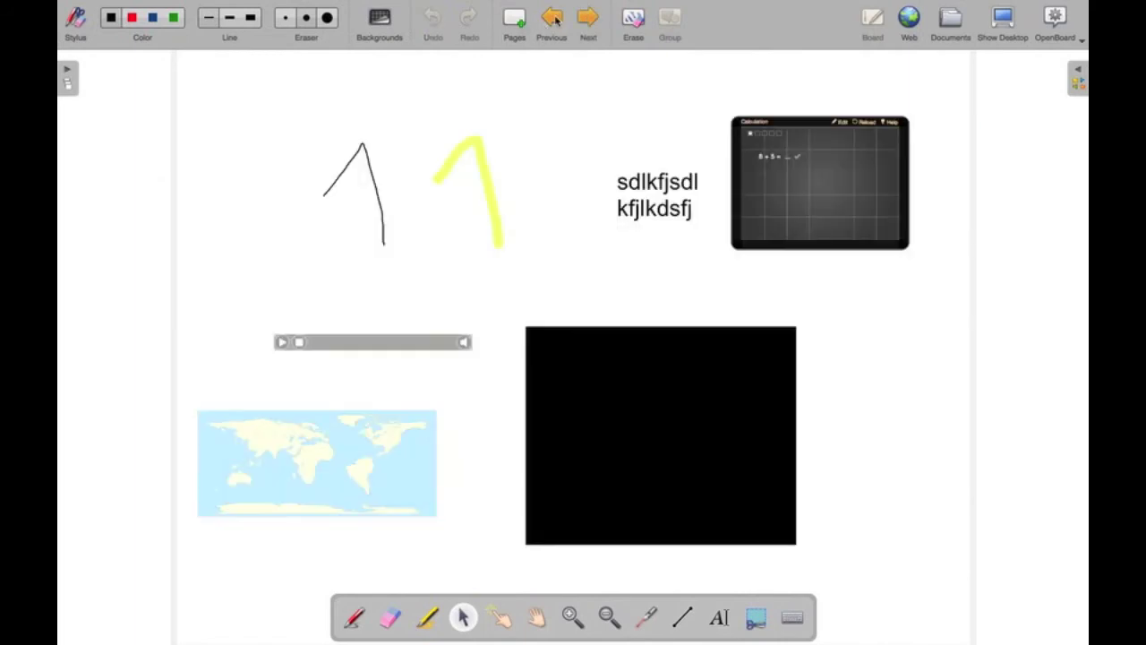
# Select the video and play its opening using its own playback controls.
pyautogui.click(625, 422)
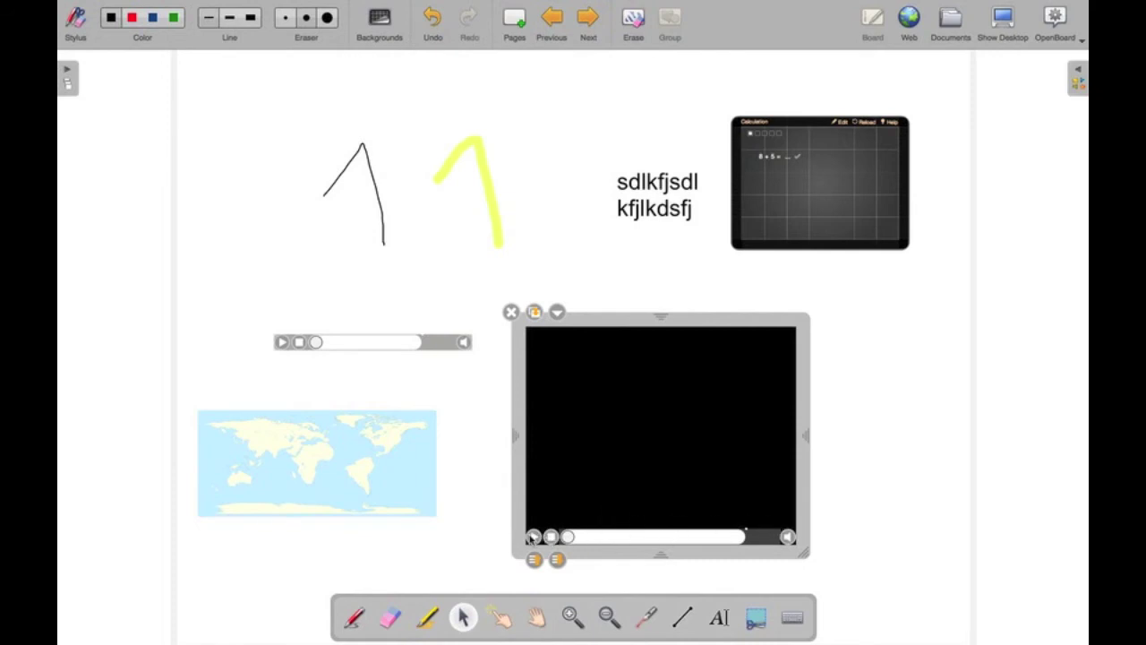
pyautogui.click(532, 537)
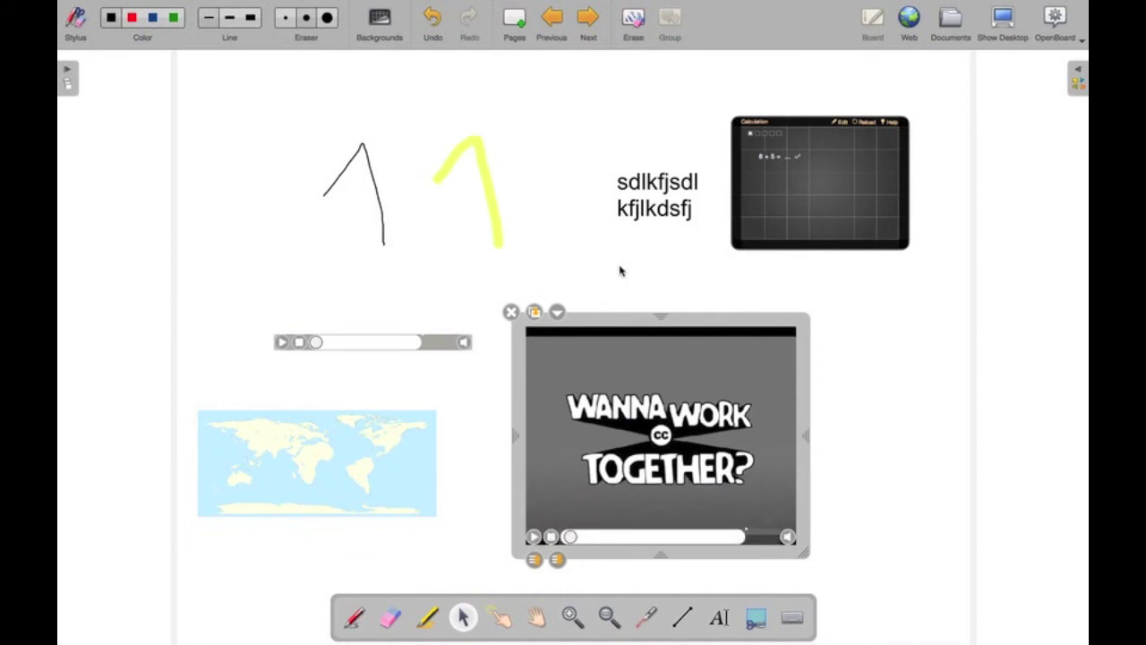
# Enlarge the text in the text box by two steps, then shrink it by two steps.
pyautogui.click(647, 181)
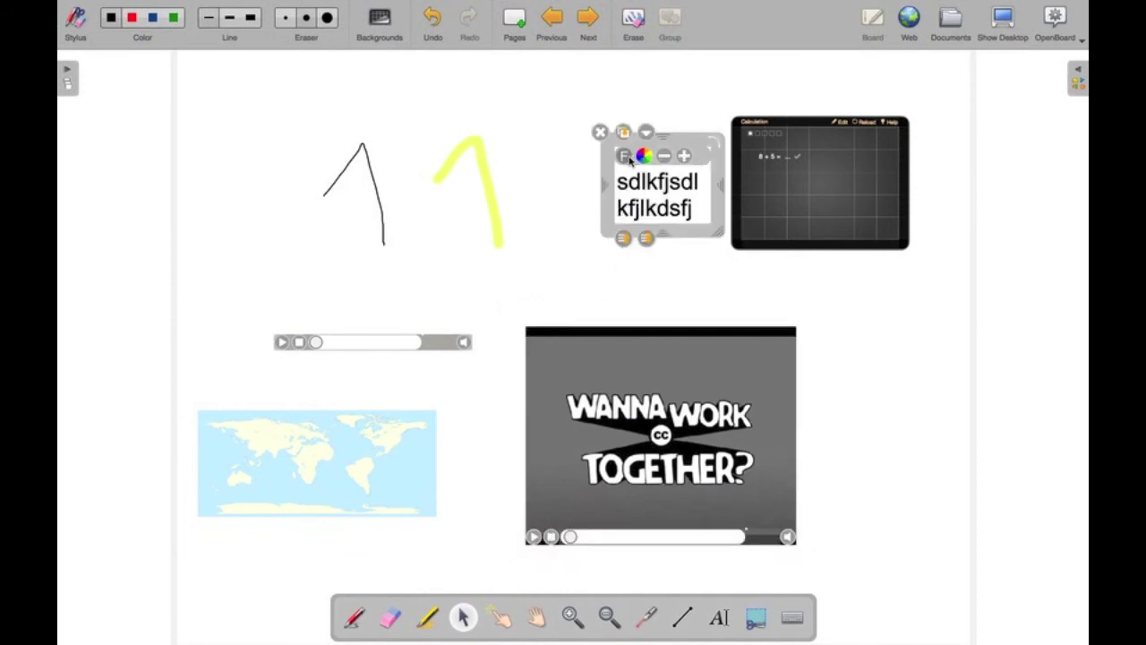
pyautogui.click(683, 156)
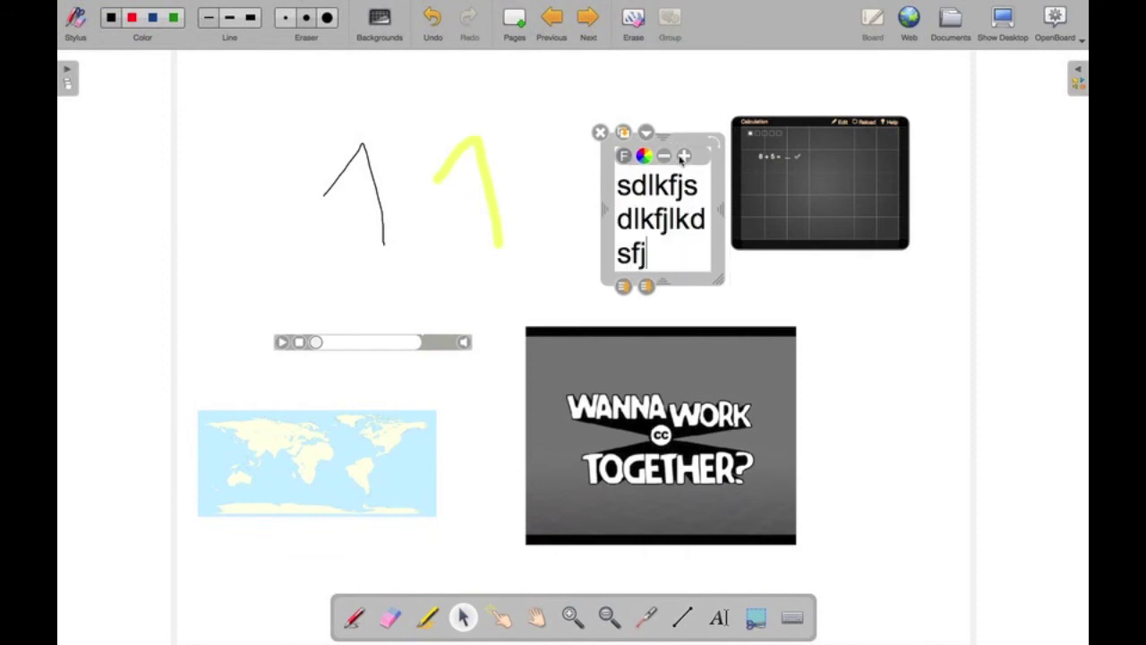
pyautogui.click(684, 156)
pyautogui.click(664, 156)
pyautogui.click(663, 156)
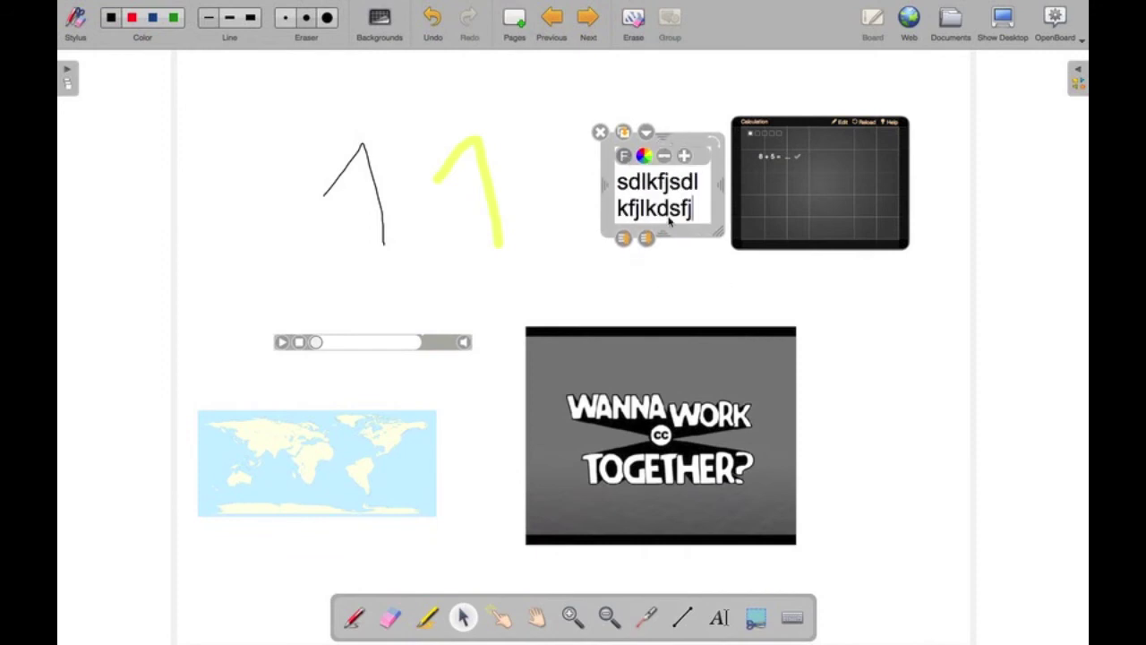
# Change the colour of all the text in the text box to dark blue.
pyautogui.moveTo(689, 209); pyautogui.dragTo(603, 170)
pyautogui.click(644, 156)
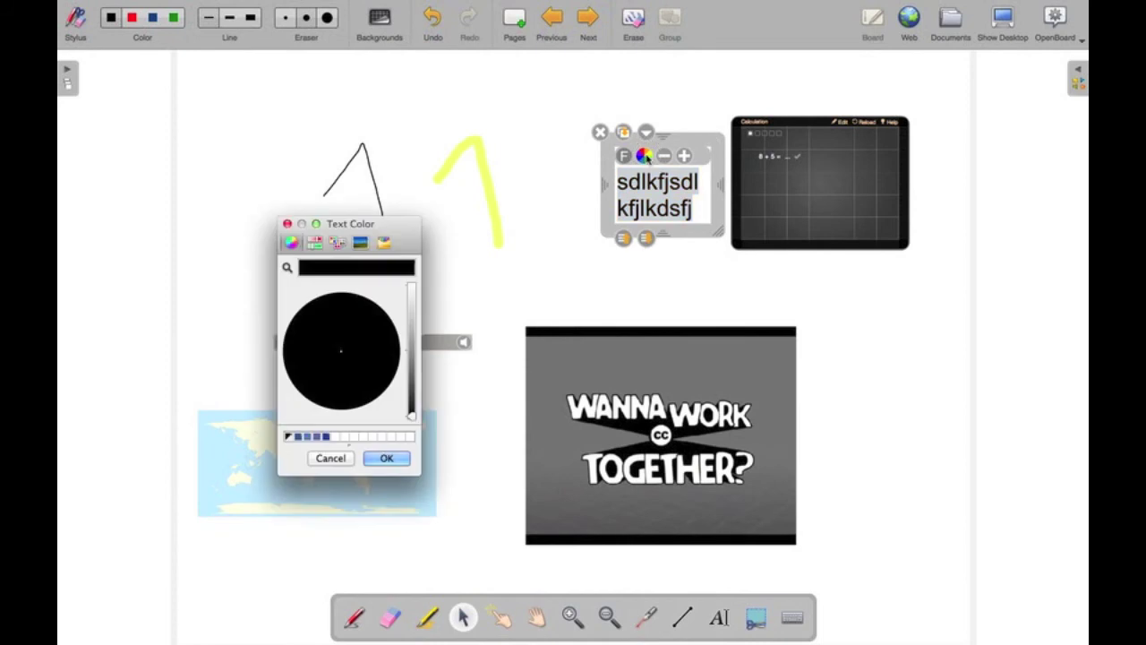
pyautogui.click(322, 436)
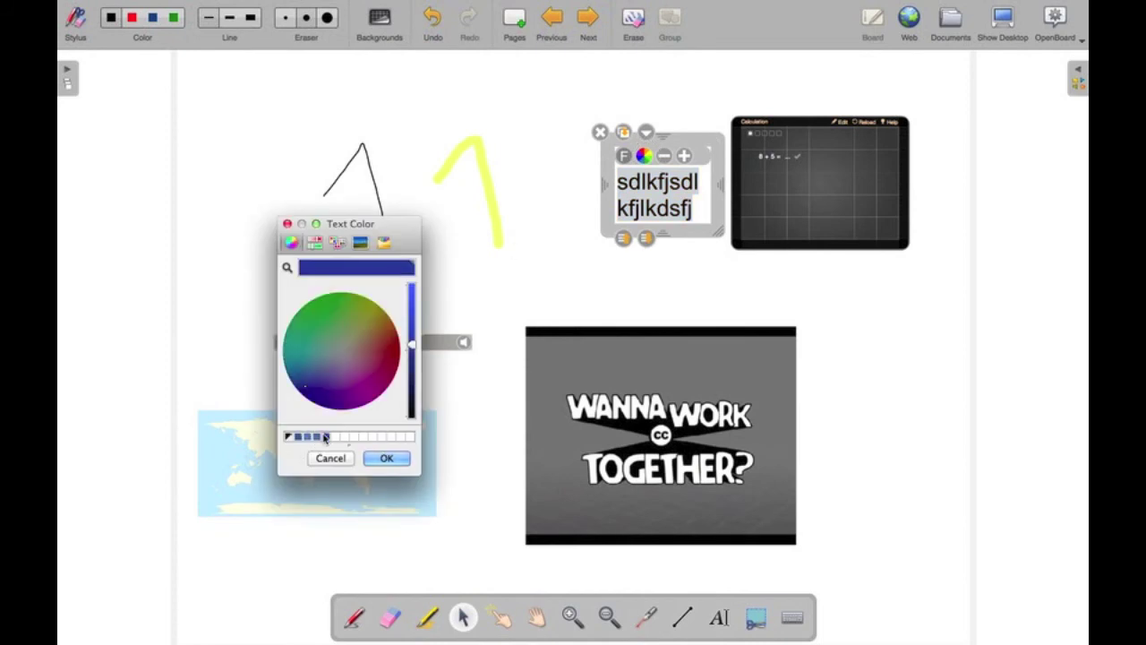
pyautogui.click(386, 458)
# Set the text's font to Courier New, Bold Italic, size 48, and move the text box up and to the left.
pyautogui.click(624, 156)
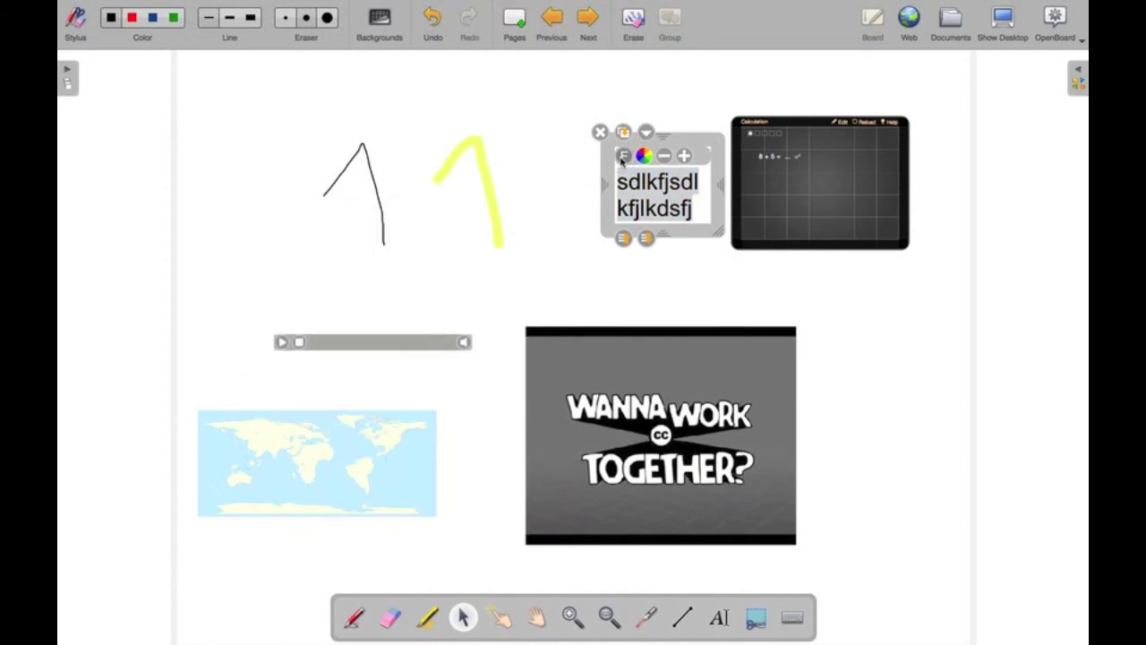
pyautogui.click(428, 276)
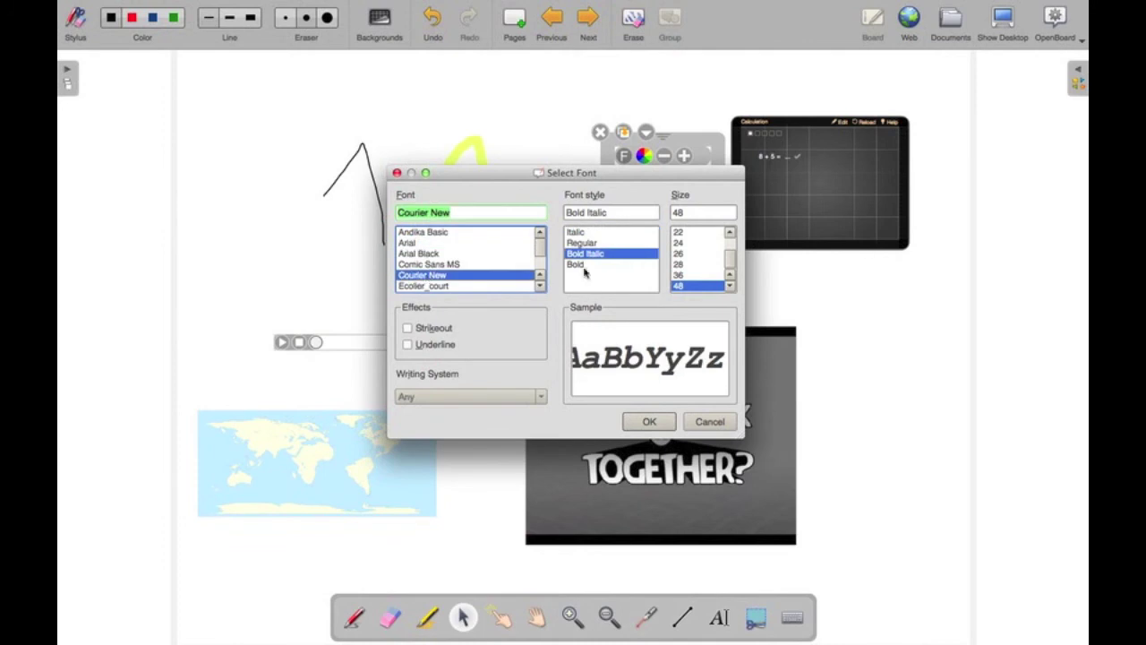
pyautogui.click(647, 419)
pyautogui.click(865, 333)
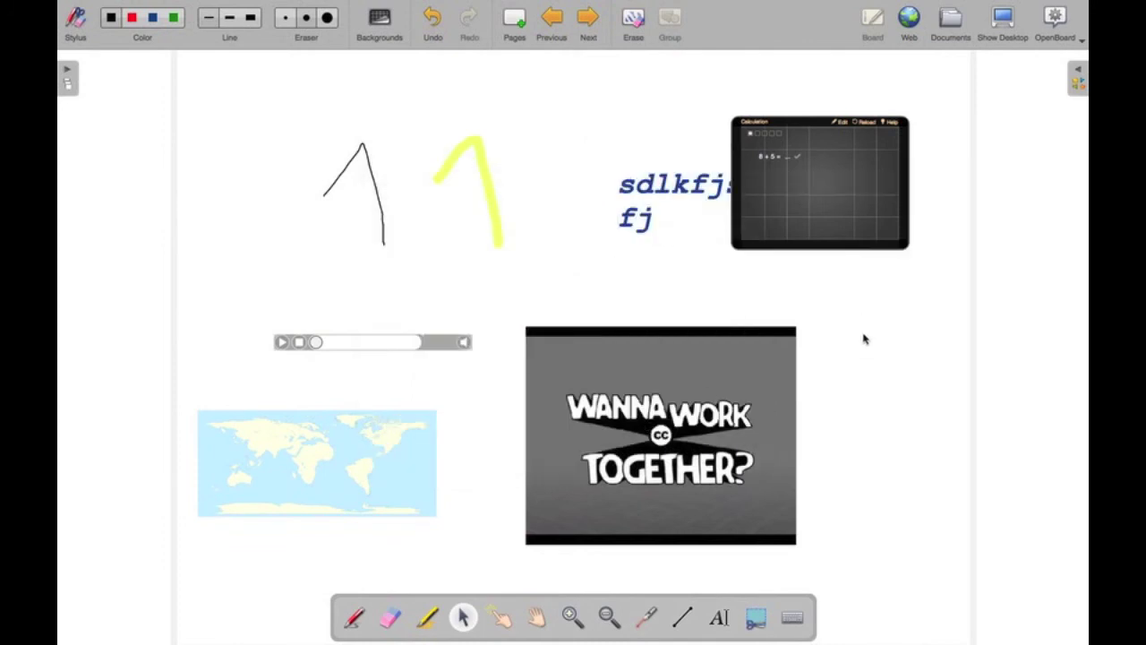
pyautogui.click(683, 197)
pyautogui.moveTo(708, 145); pyautogui.dragTo(638, 105)
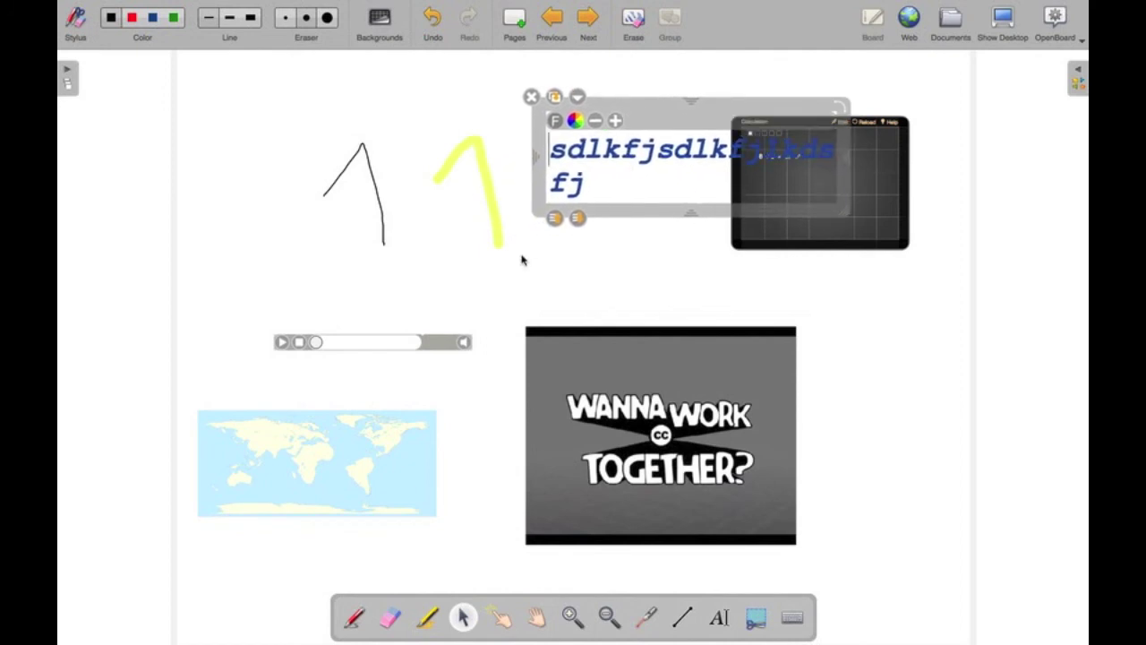
# Select the audio clip, play it briefly and stop it.
pyautogui.click(445, 342)
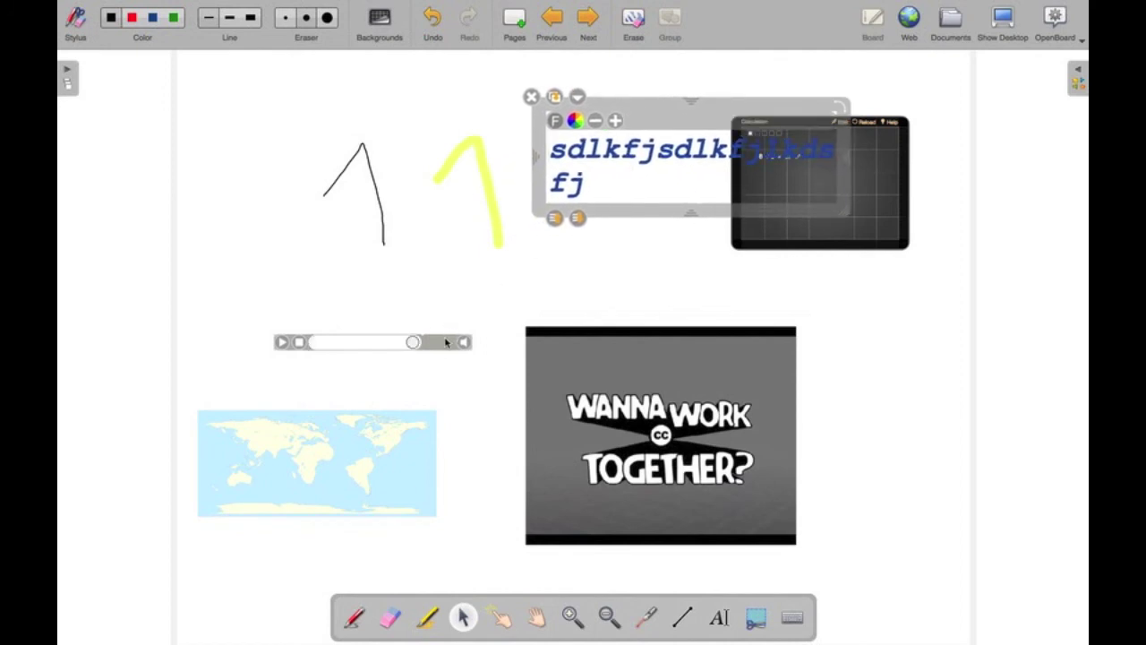
pyautogui.click(281, 344)
pyautogui.click(299, 343)
# Examine the additional object options of the text box and of the video.
pyautogui.click(578, 98)
pyautogui.click(578, 98)
pyautogui.click(579, 349)
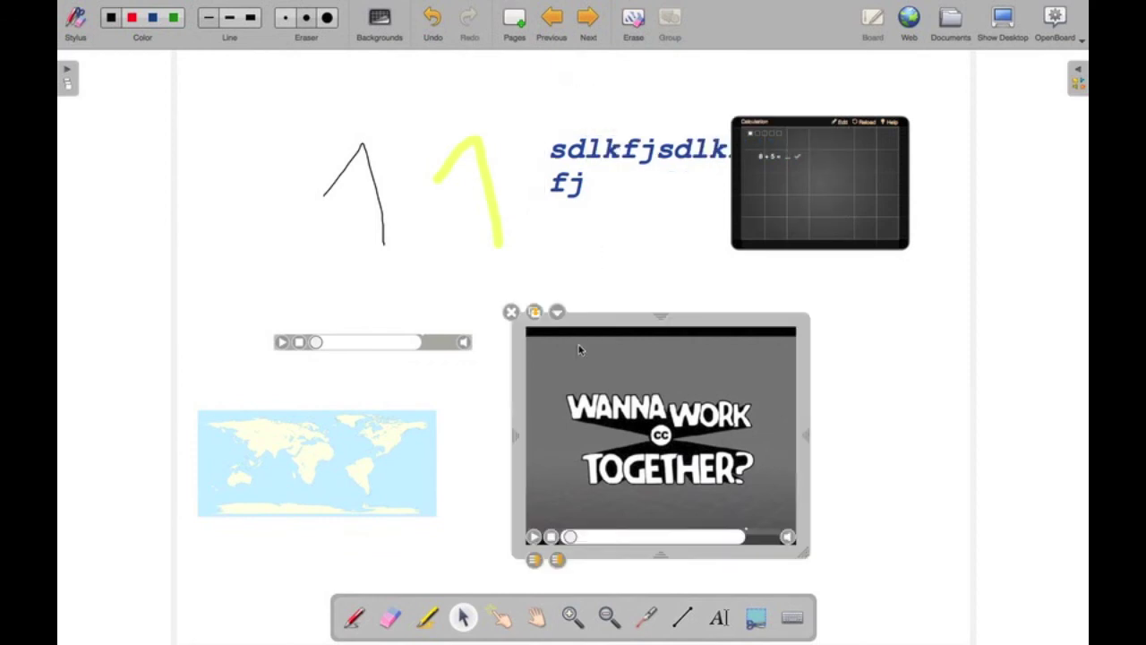
pyautogui.click(558, 311)
pyautogui.click(557, 313)
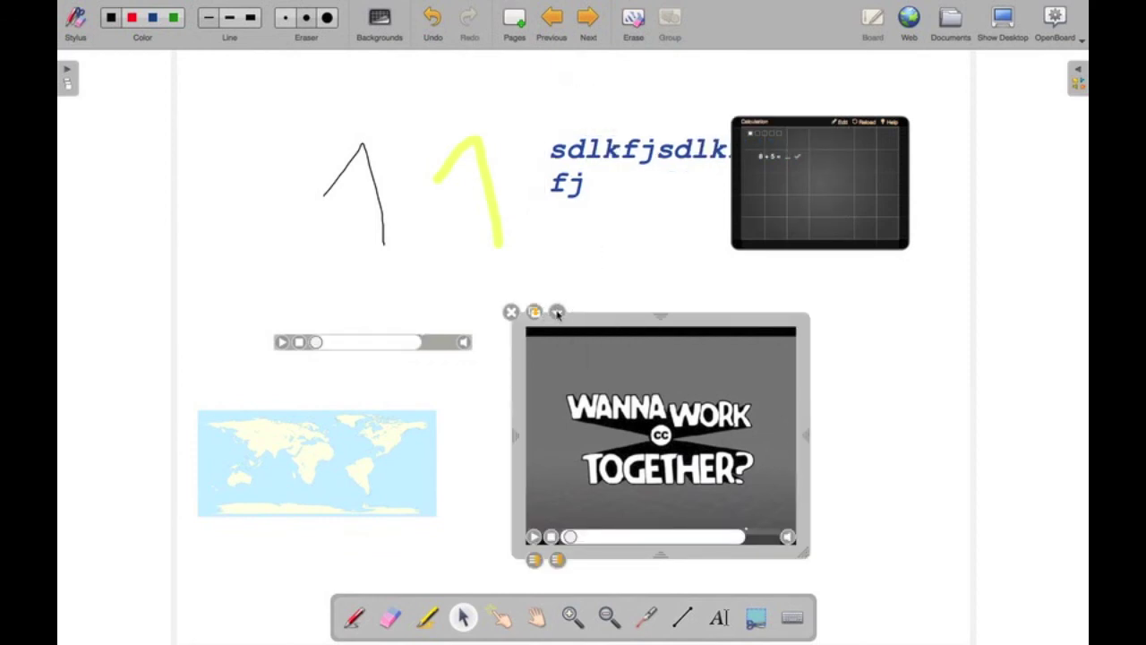
# Select the thin black pen stroke and lock it in place on the page.
pyautogui.click(374, 169)
pyautogui.click(368, 168)
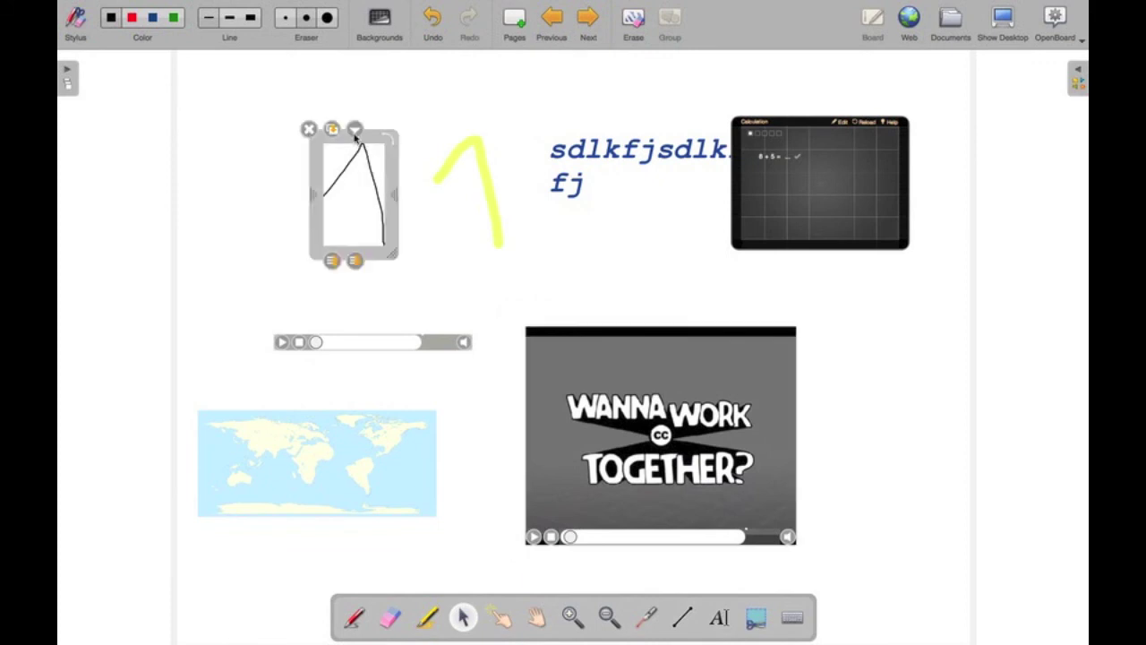
pyautogui.click(355, 130)
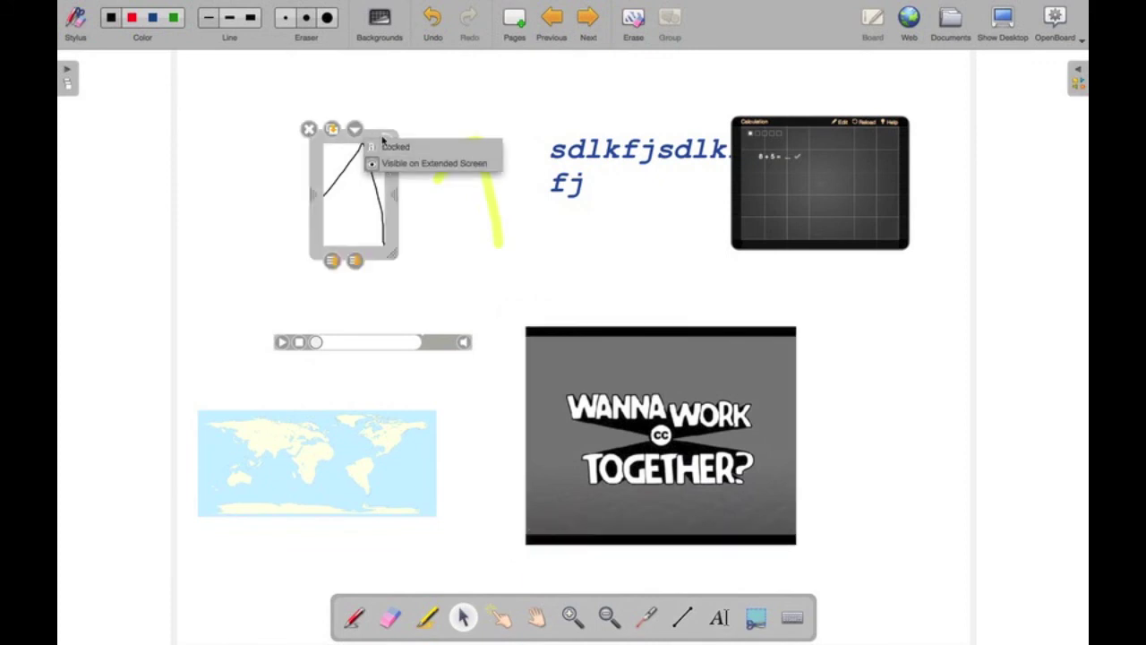
pyautogui.click(381, 146)
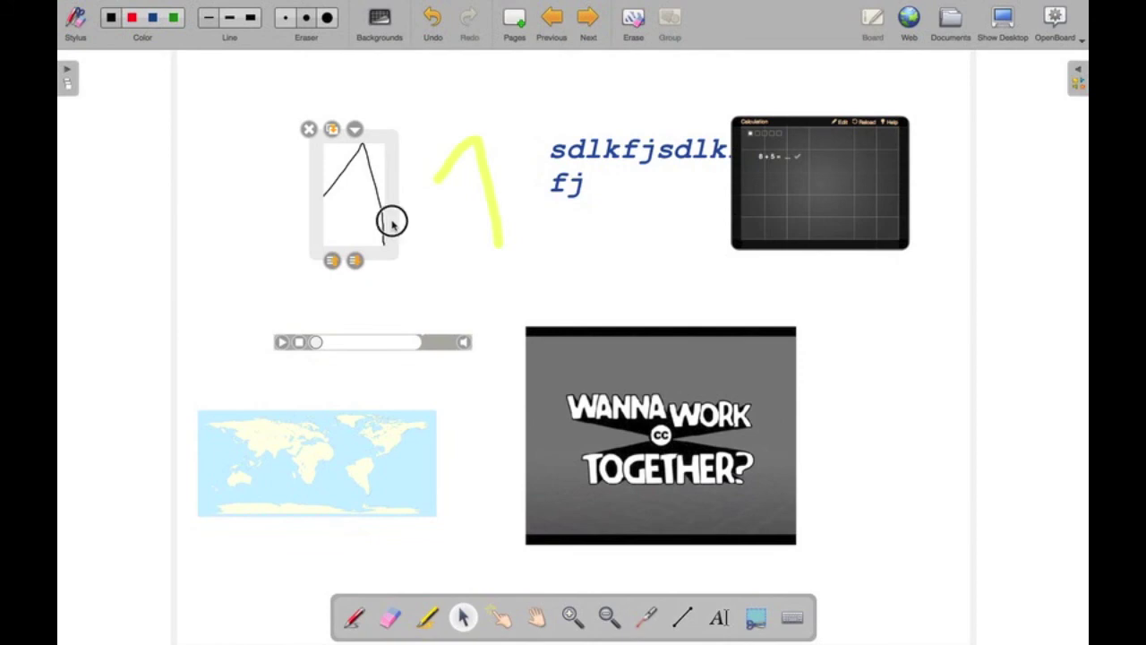